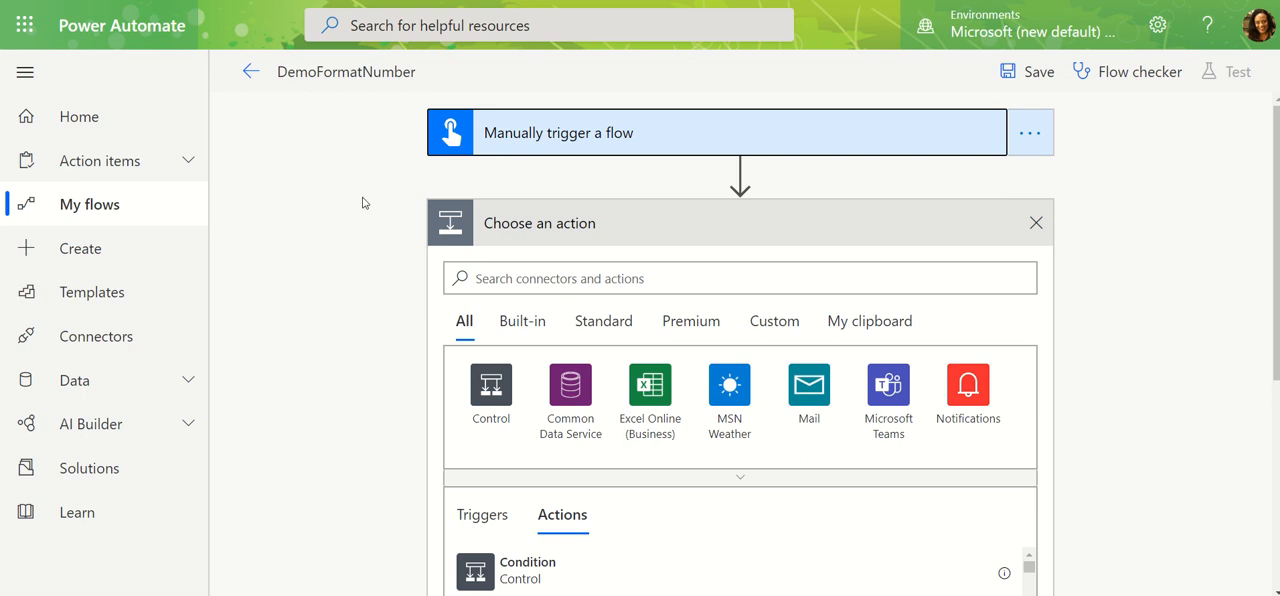
# Examine the manual trigger's number input and the types of user input it can take.
pyautogui.click(597, 144)
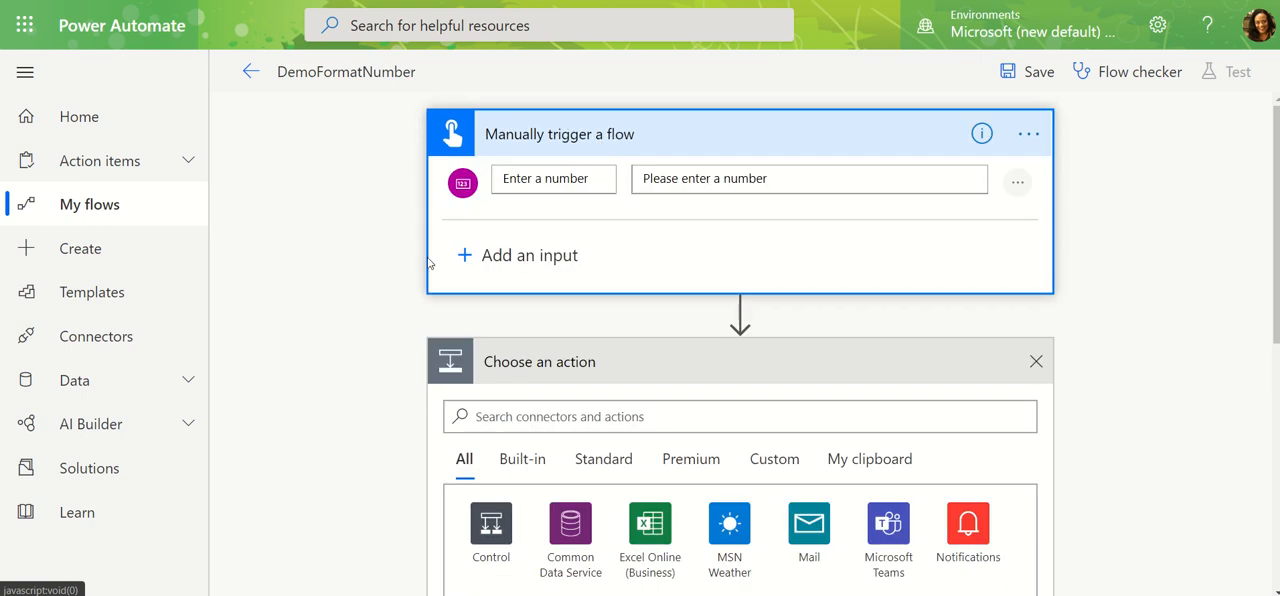
pyautogui.click(472, 257)
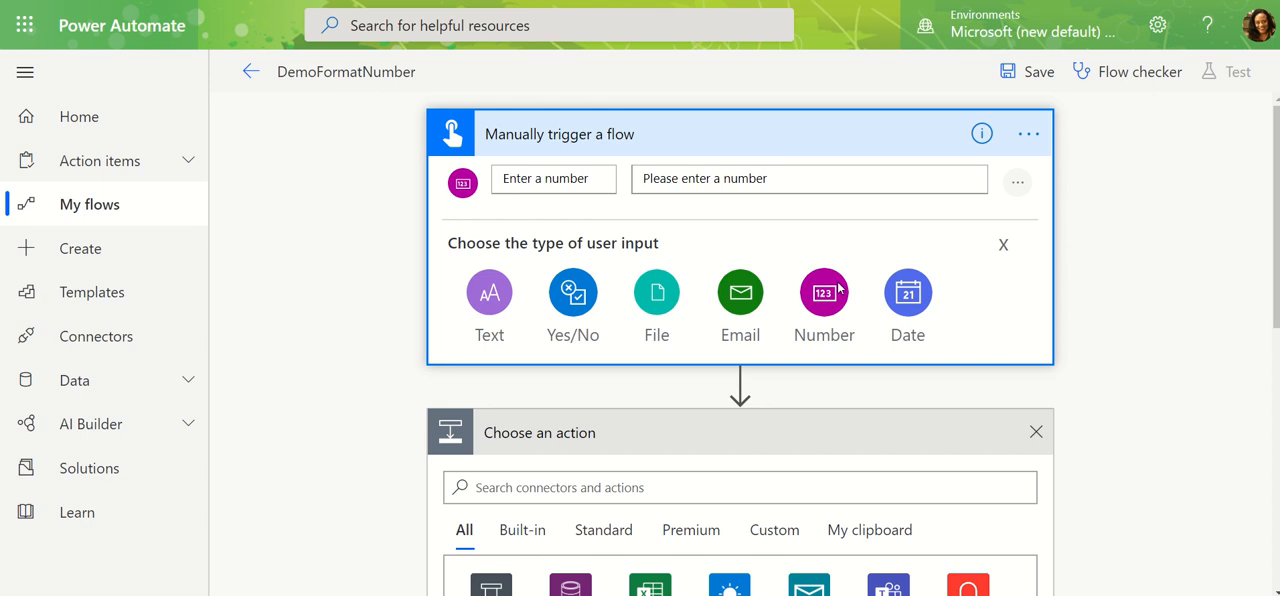
pyautogui.click(1005, 248)
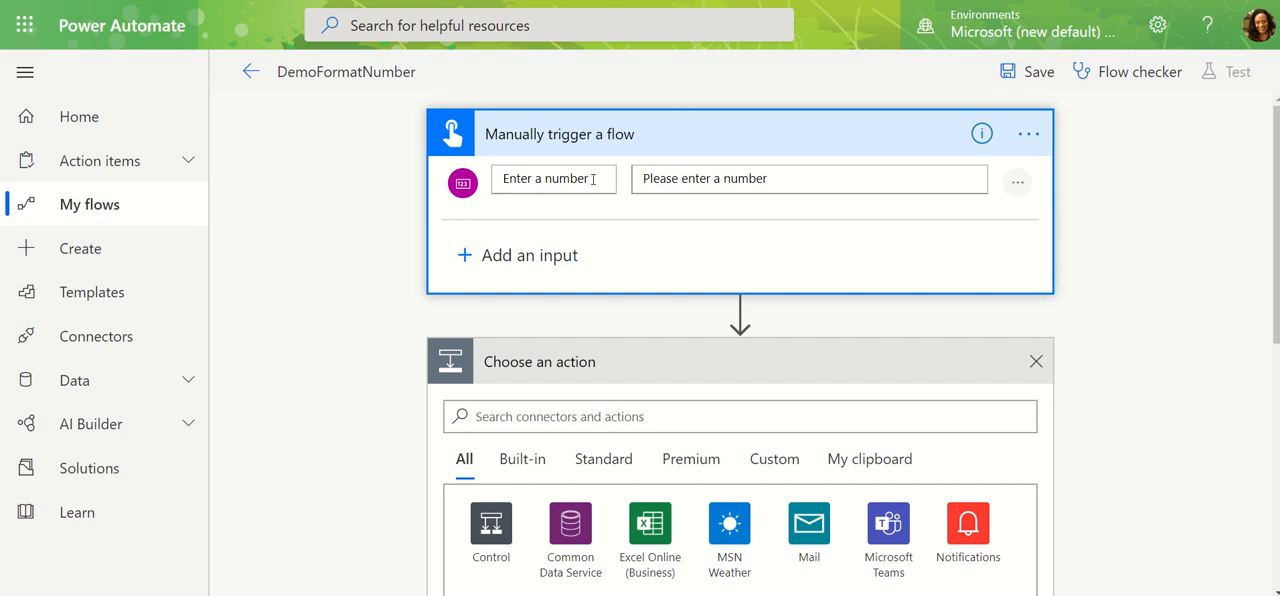
pyautogui.click(737, 143)
# Search the actions for "number" and limit the results to built-in ones.
pyautogui.click(537, 280)
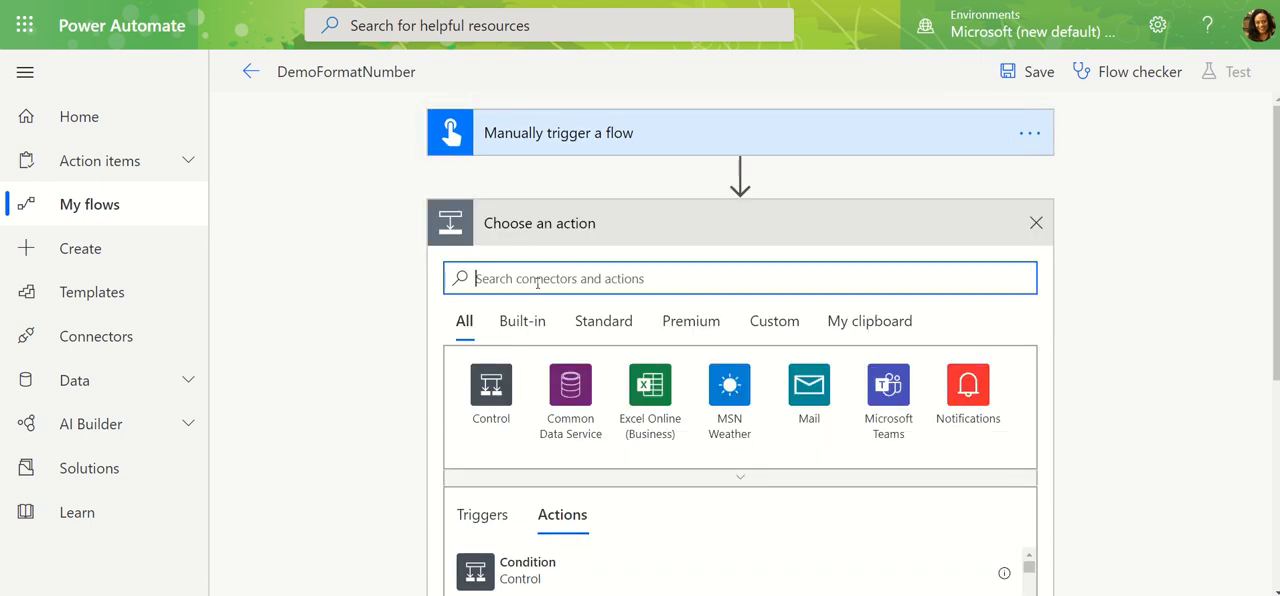
pyautogui.write('number')
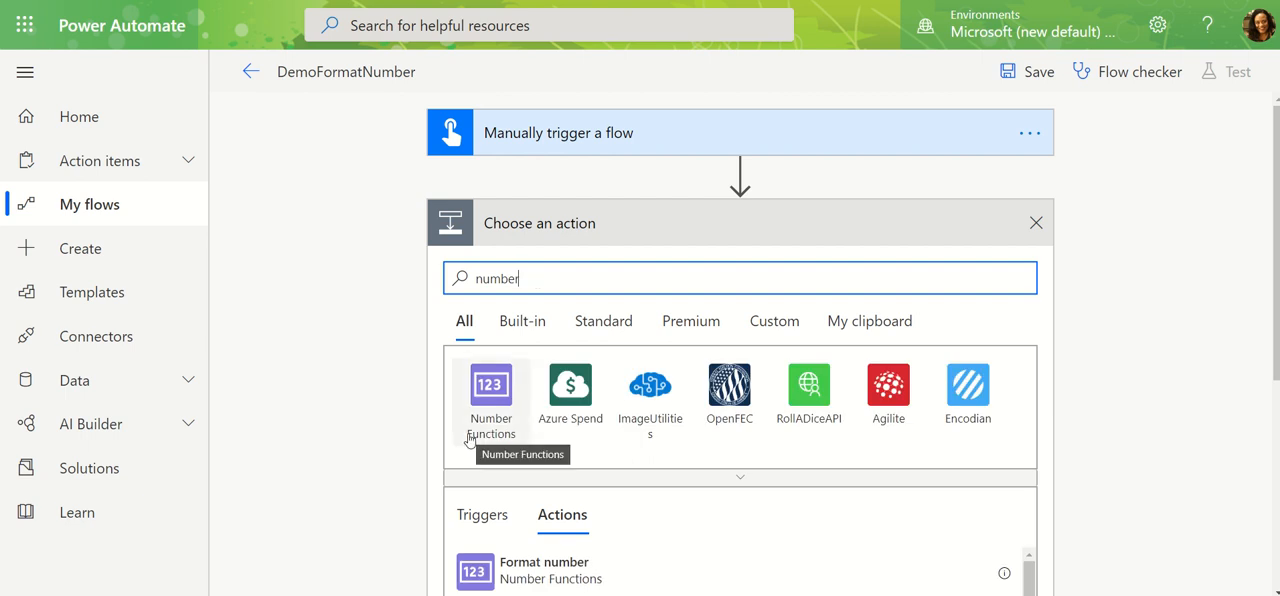
pyautogui.click(536, 330)
pyautogui.click(546, 294)
pyautogui.moveTo(546, 290); pyautogui.dragTo(459, 283)
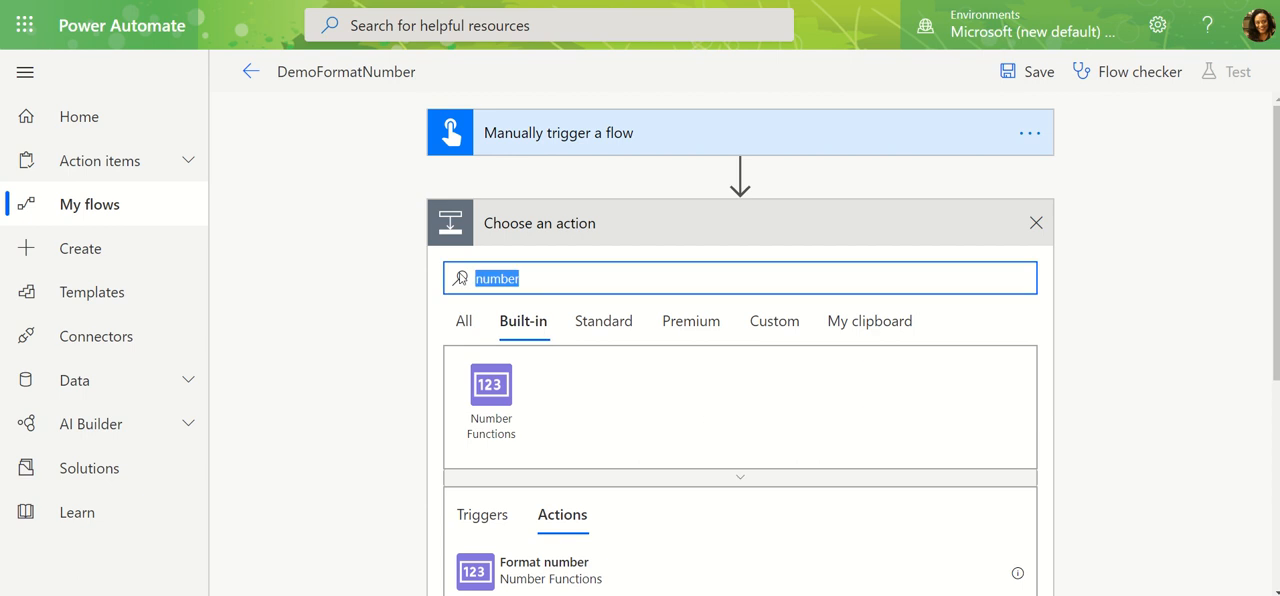
# Clear the action search and add the Format number action from the built-in Number Functions.
pyautogui.press('BackSpace')
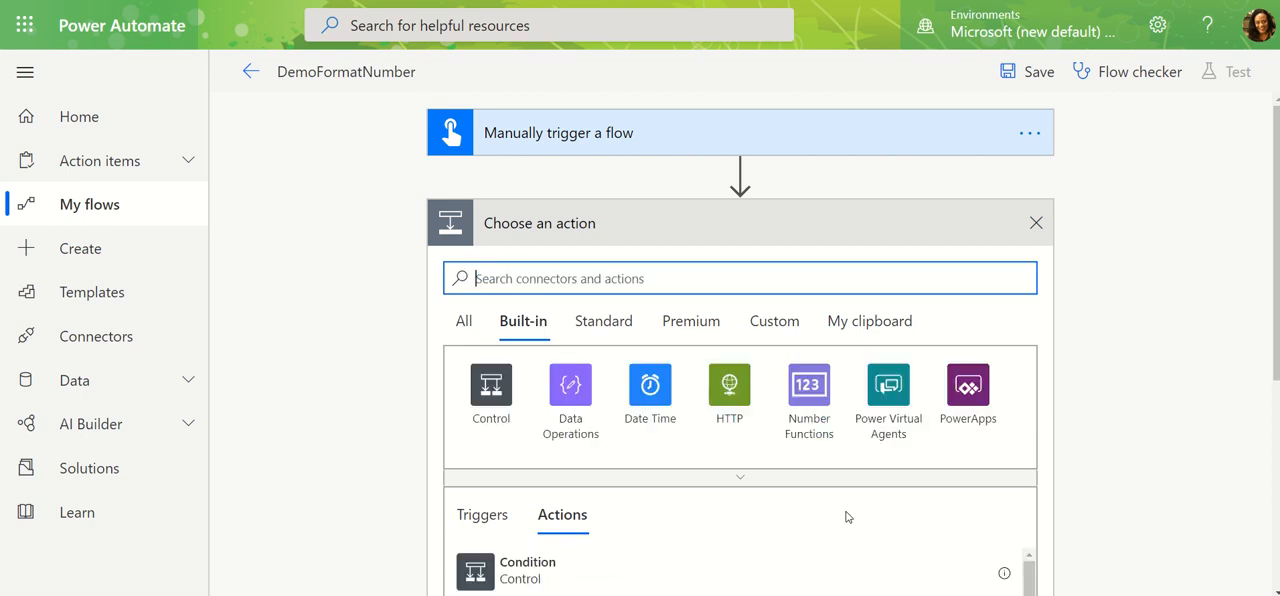
pyautogui.click(752, 483)
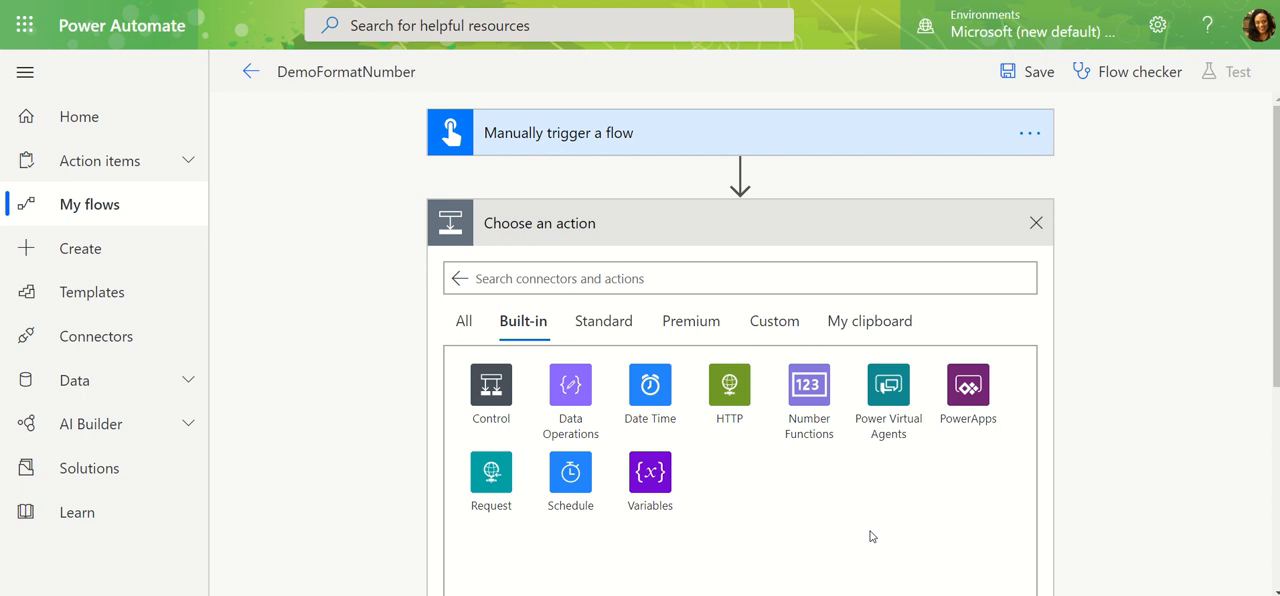
pyautogui.click(809, 412)
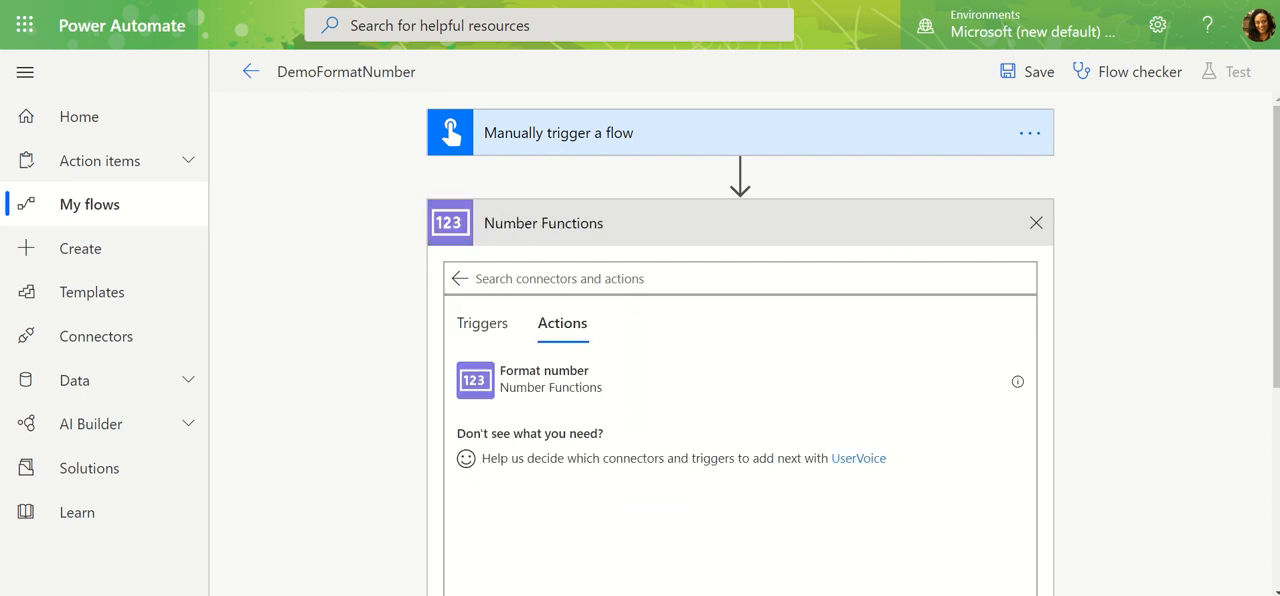
pyautogui.click(628, 393)
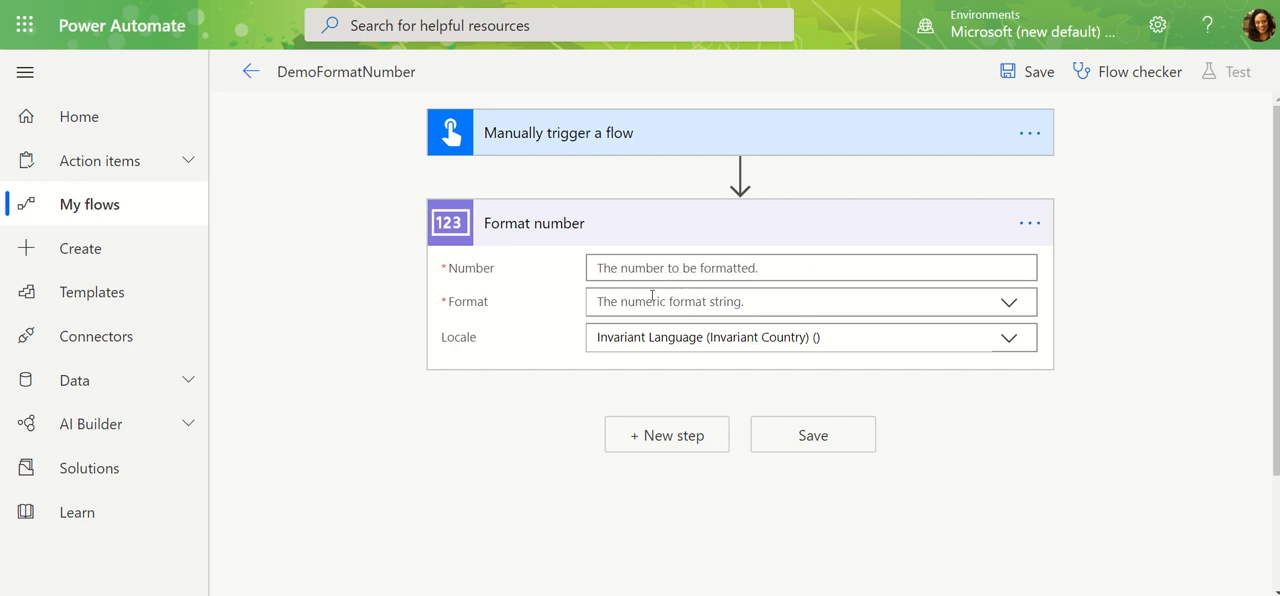
# Set the action's Number to the trigger's "Enter a number" dynamic content and its Format to $1,234.00.
pyautogui.click(607, 268)
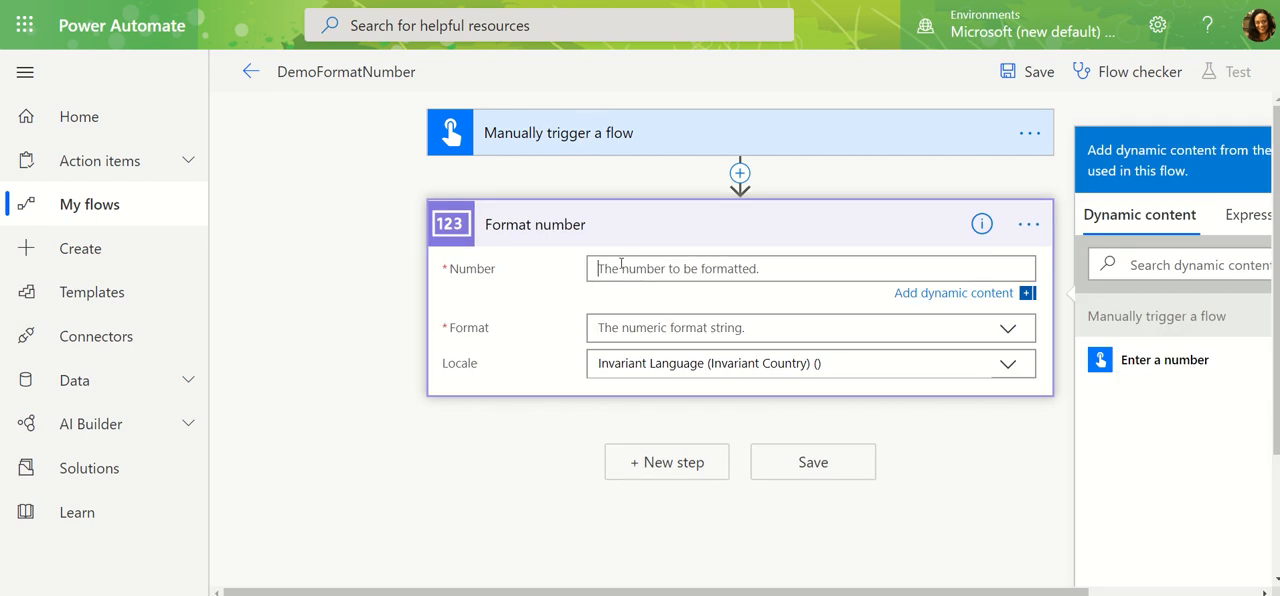
pyautogui.click(1160, 360)
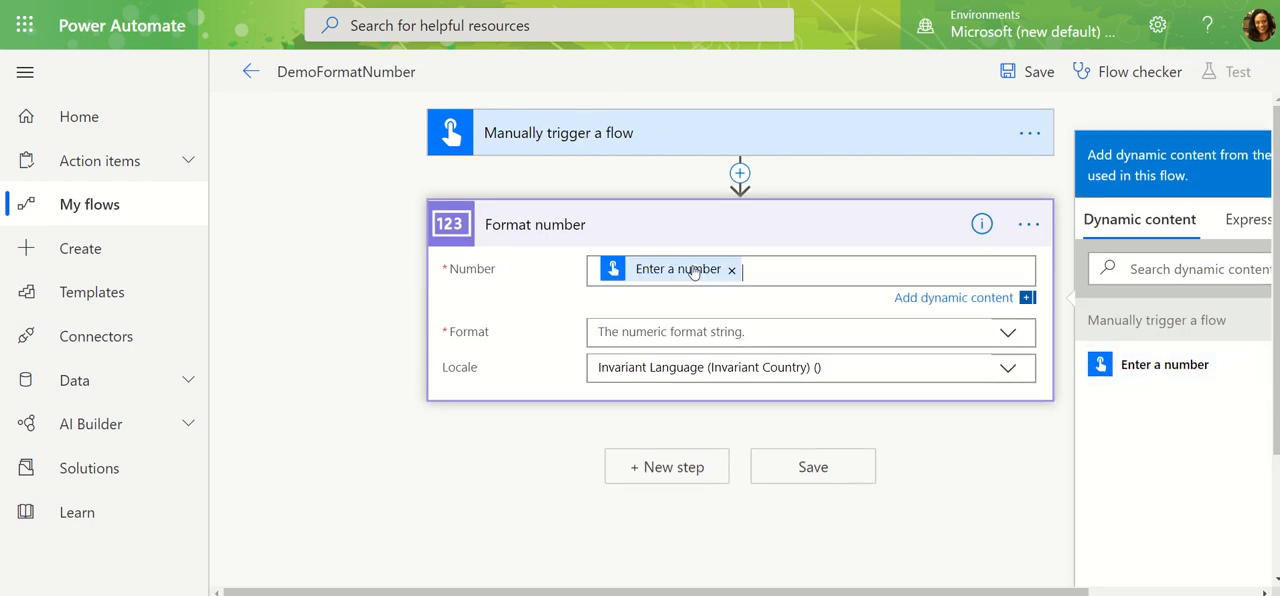
pyautogui.click(636, 332)
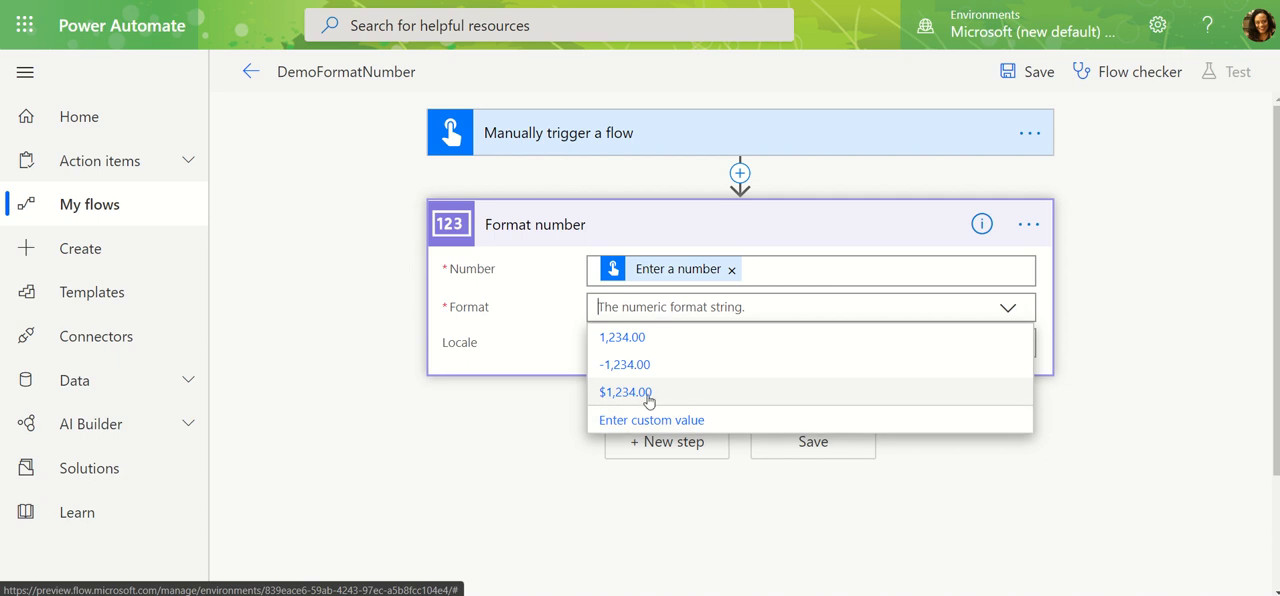
pyautogui.click(648, 400)
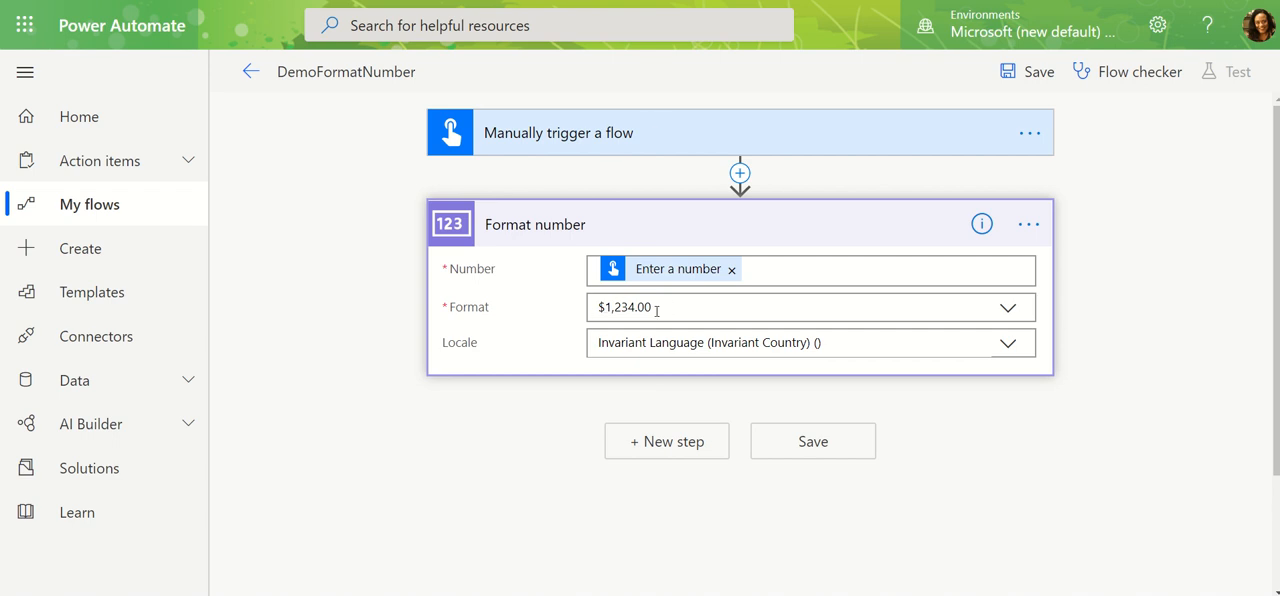
# Browse the locales offered for the Format number action, including the German and English variants.
pyautogui.click(1008, 344)
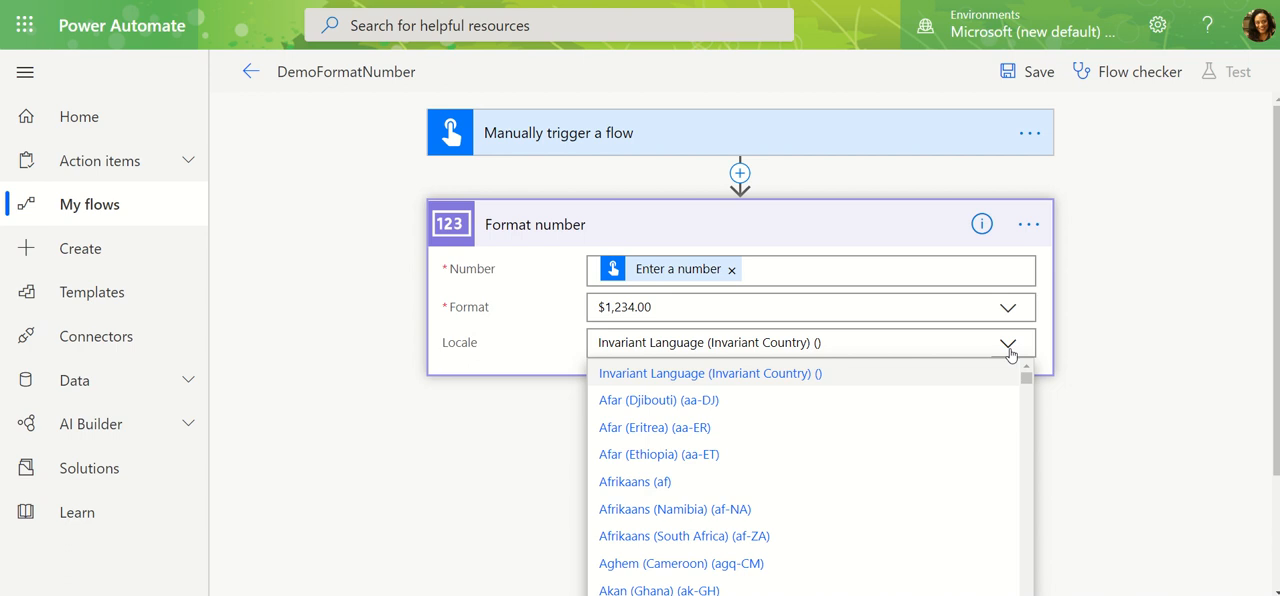
pyautogui.scroll(-5, 770, 480)
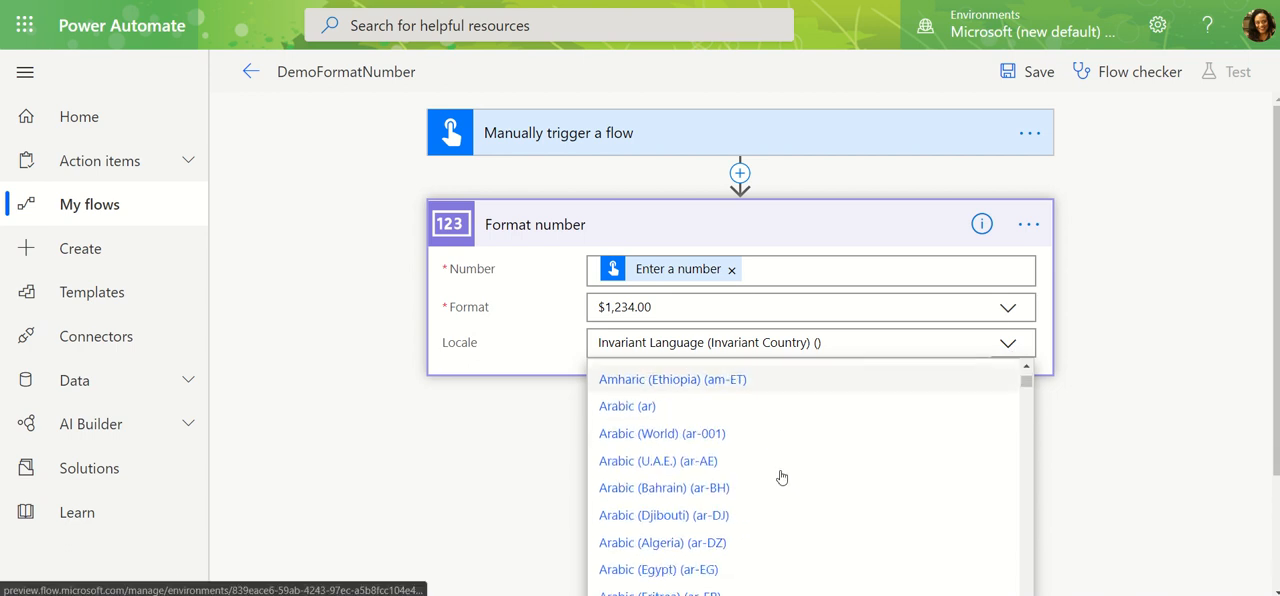
pyautogui.scroll(-15, 781, 486)
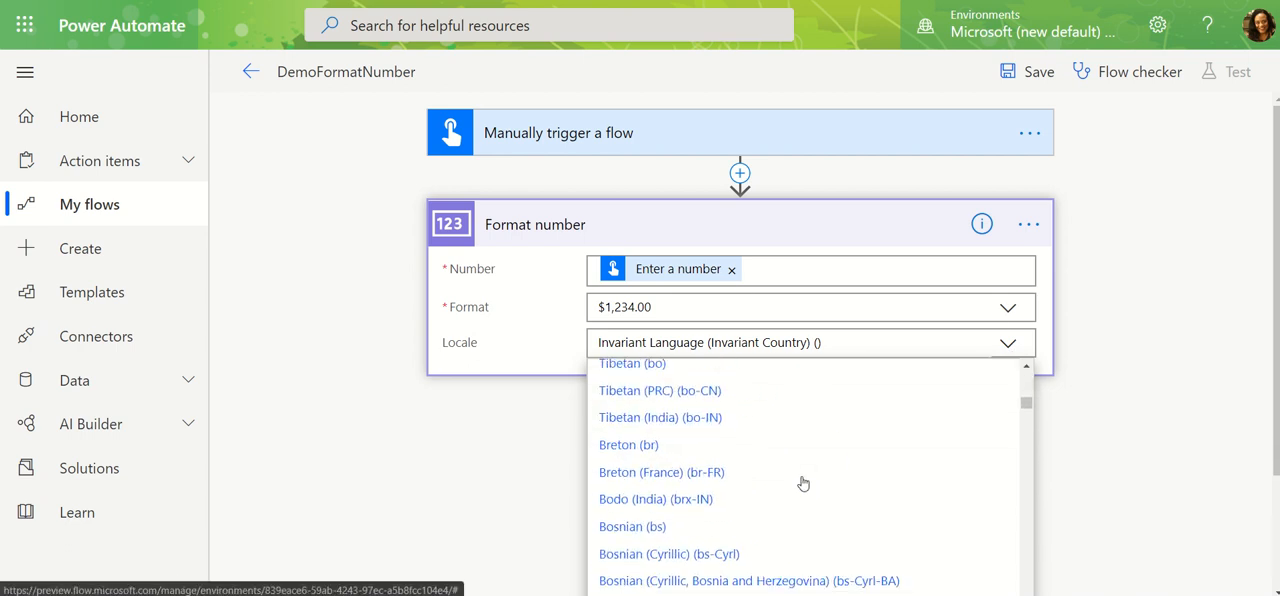
pyautogui.scroll(-15, 800, 469)
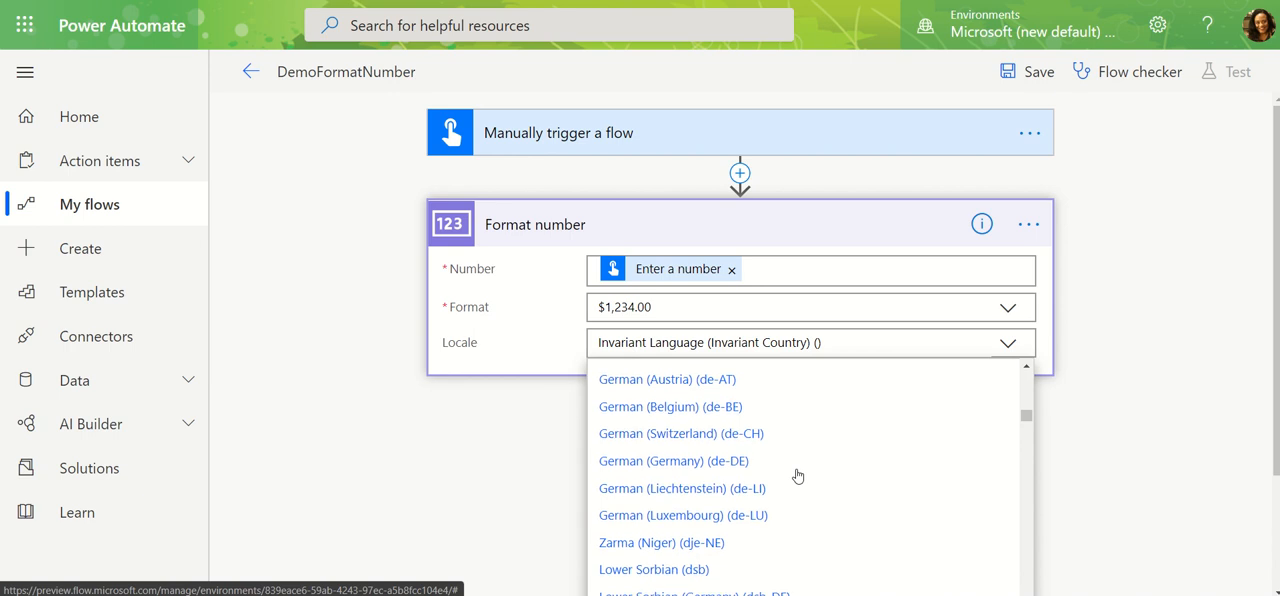
pyautogui.scroll(3, 797, 473)
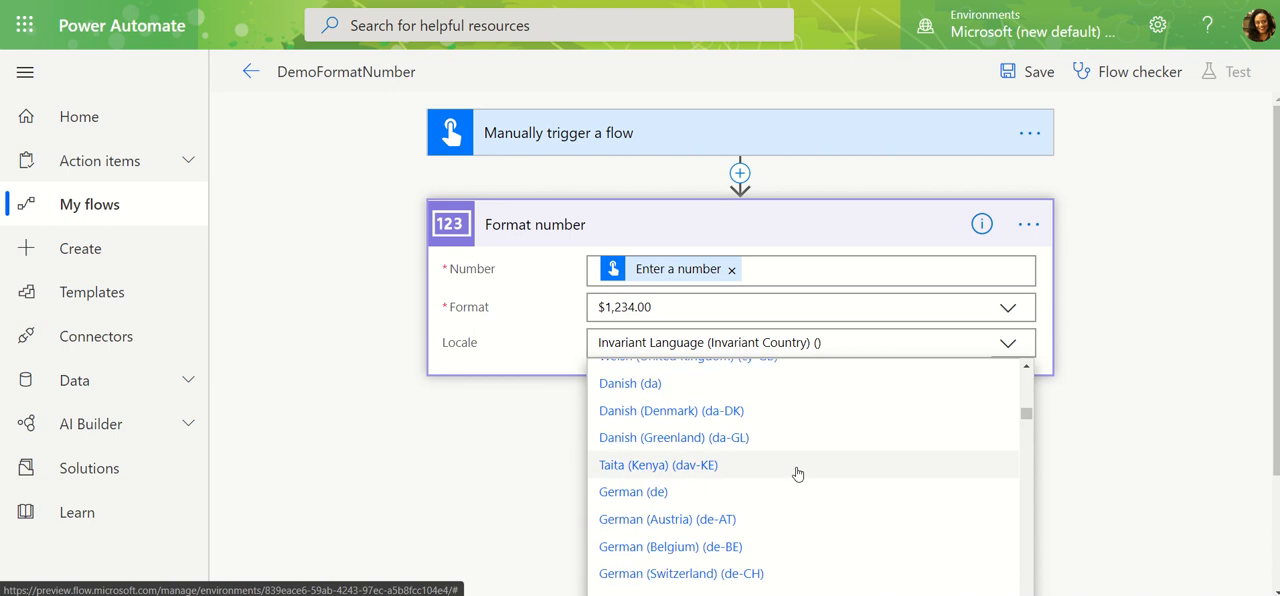
pyautogui.scroll(1, 797, 473)
pyautogui.scroll(-2, 797, 473)
pyautogui.scroll(-2, 805, 465)
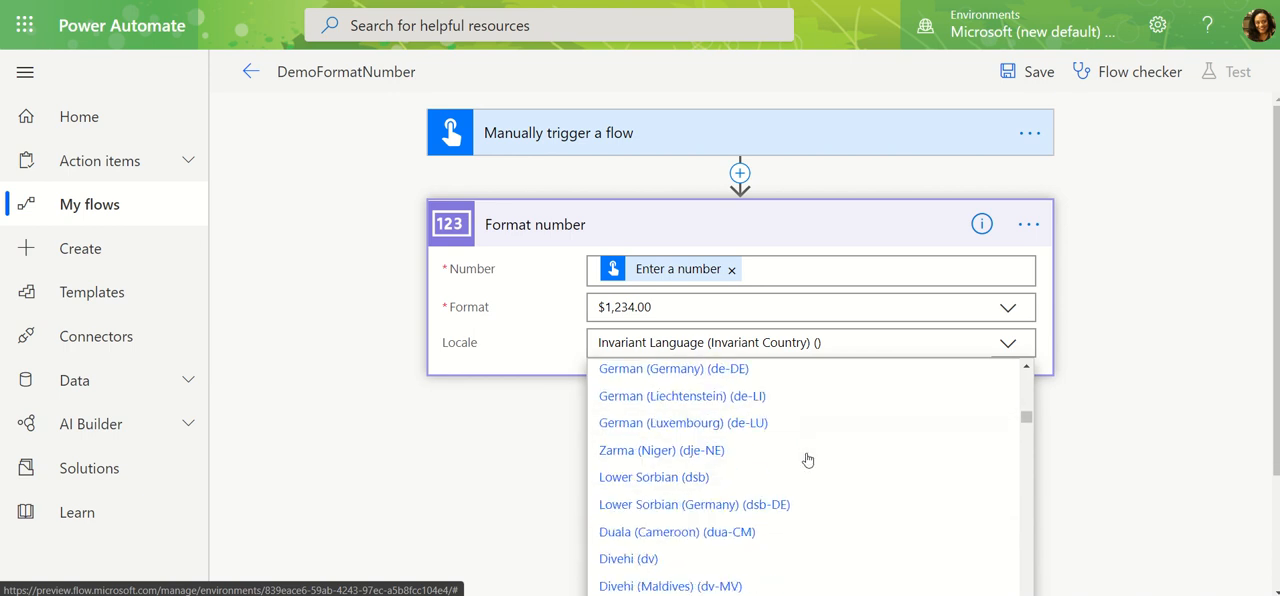
pyautogui.scroll(-2, 807, 462)
pyautogui.scroll(1, 807, 464)
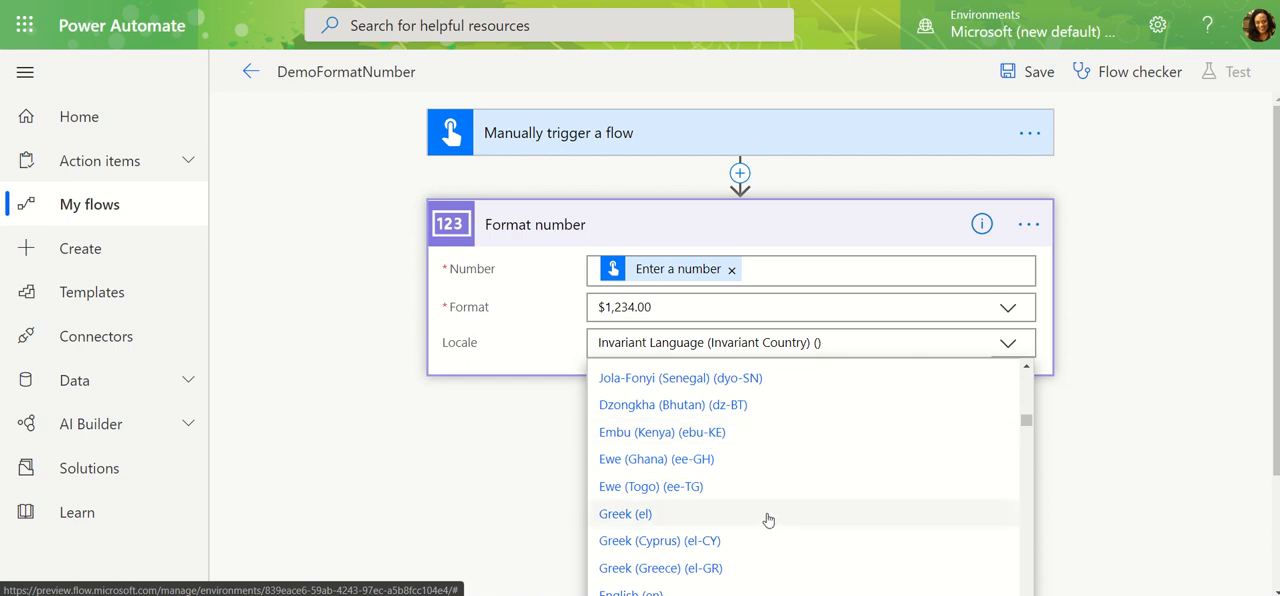
pyautogui.scroll(-2, 770, 495)
pyautogui.scroll(-12, 777, 489)
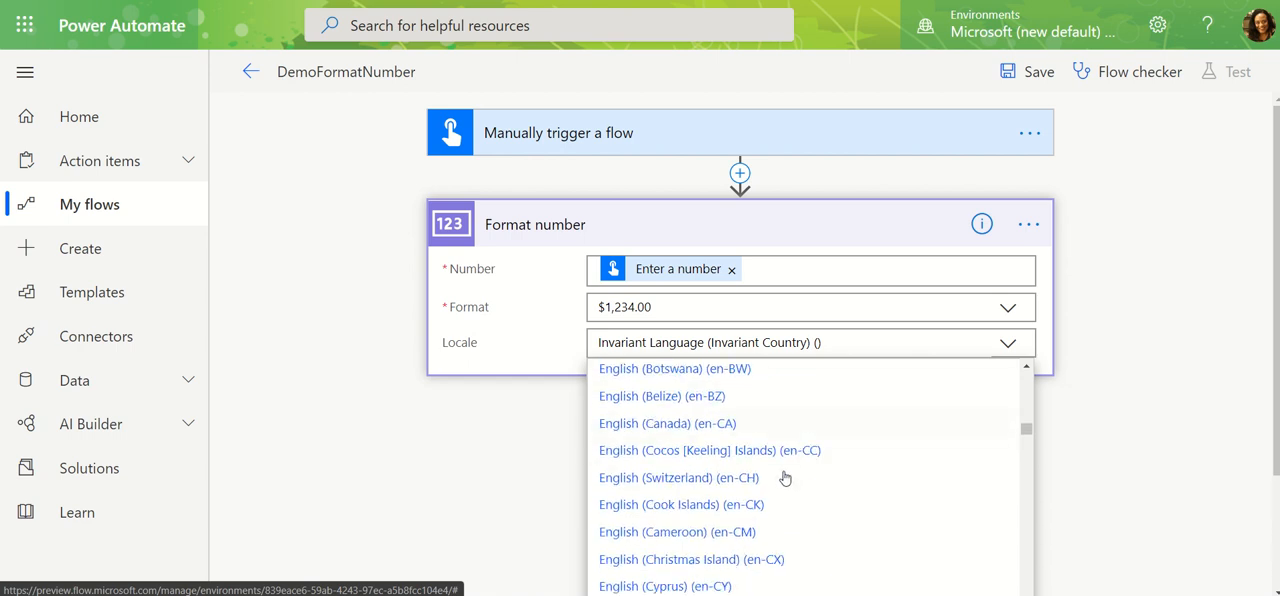
pyautogui.scroll(-13, 792, 468)
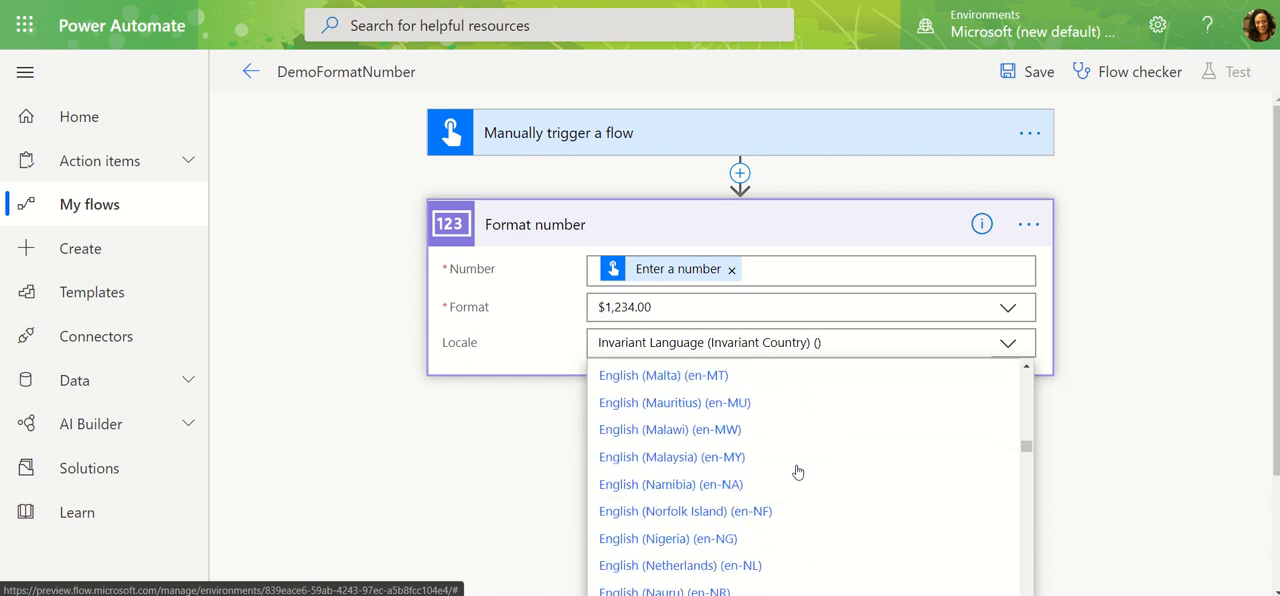
pyautogui.scroll(12, 799, 467)
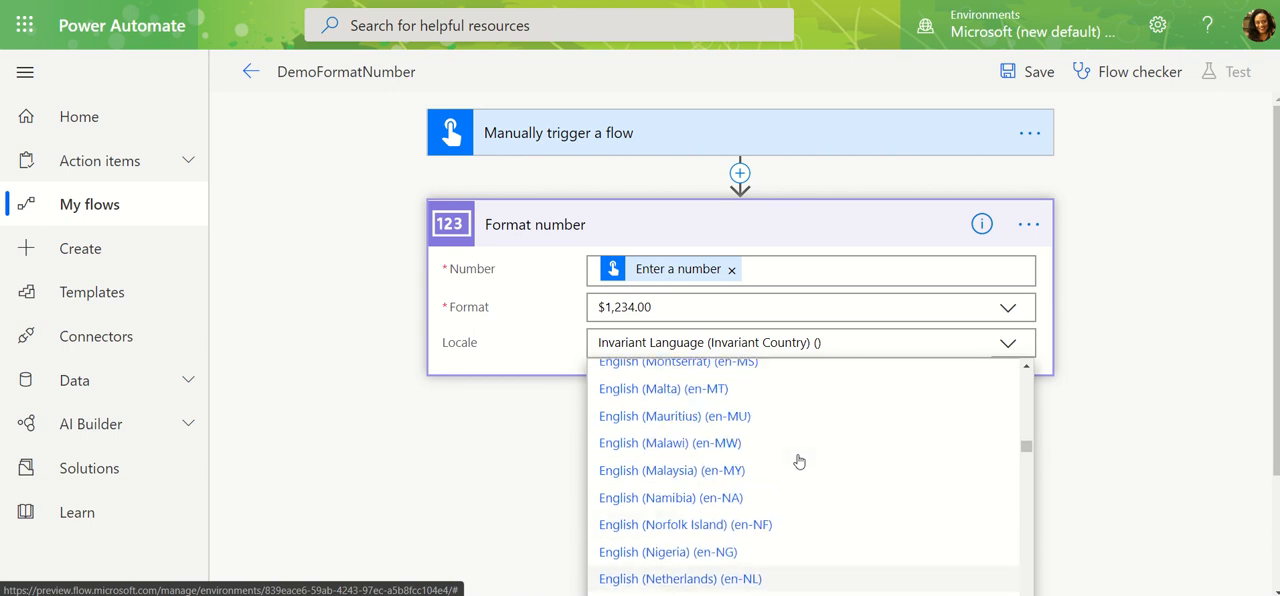
pyautogui.scroll(5, 796, 458)
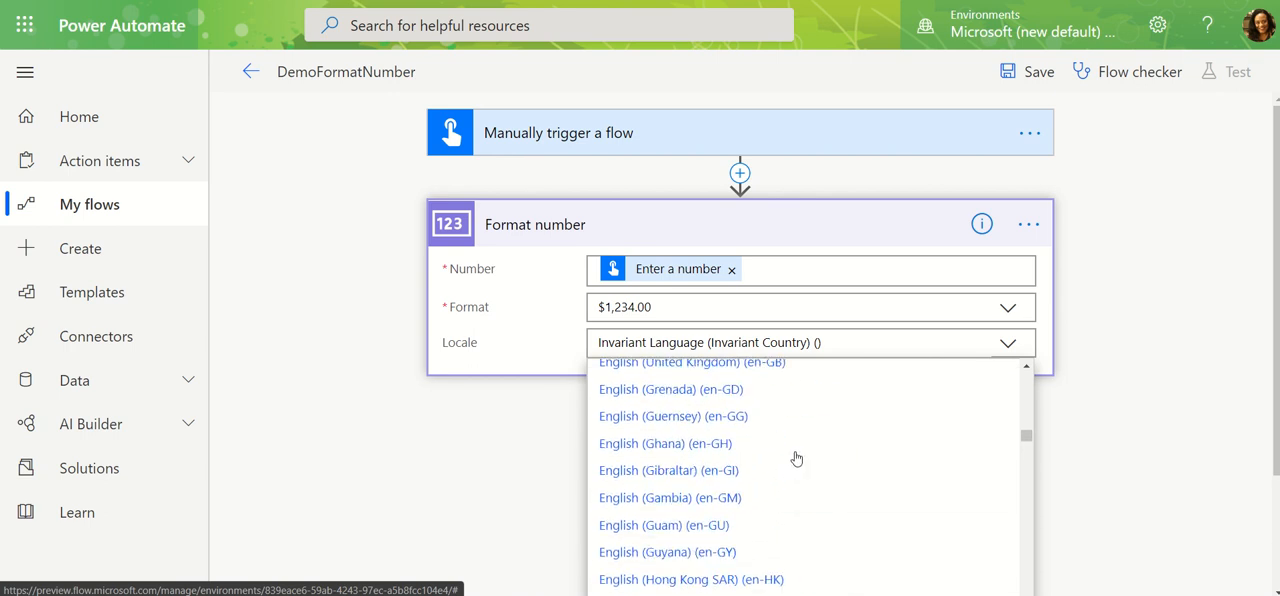
# Find the locales for "france" and set the Format number action's Locale to French (France) (fr-FR).
pyautogui.click(685, 341)
pyautogui.write('fr')
pyautogui.hotkey('ctrl', 'a')
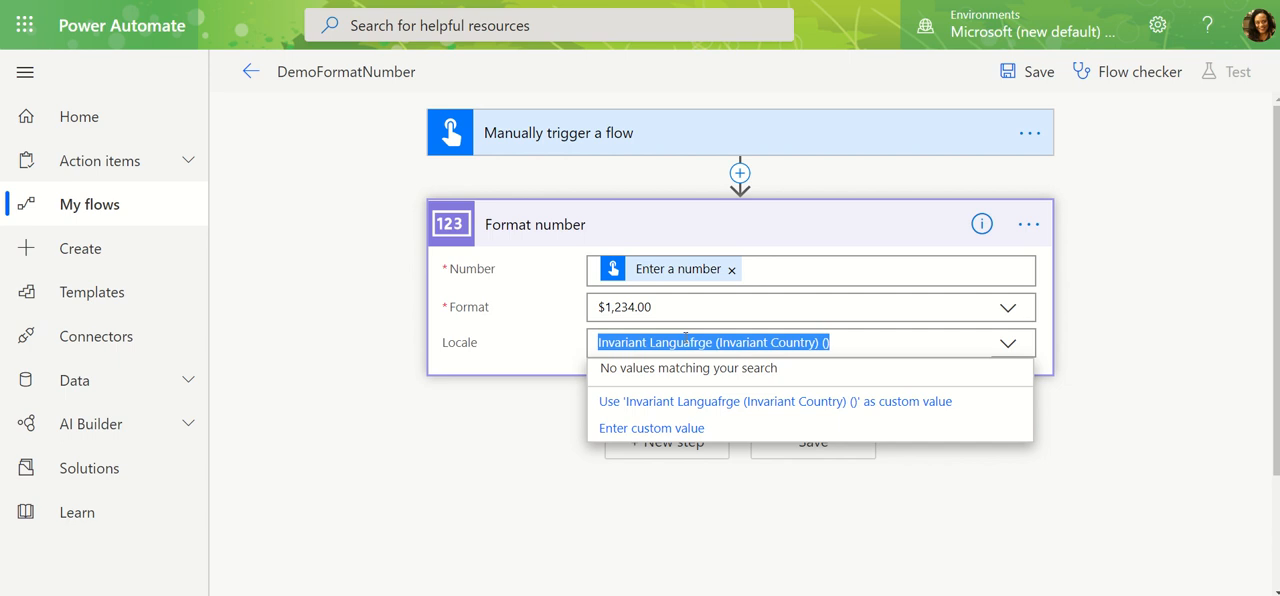
pyautogui.write('france')
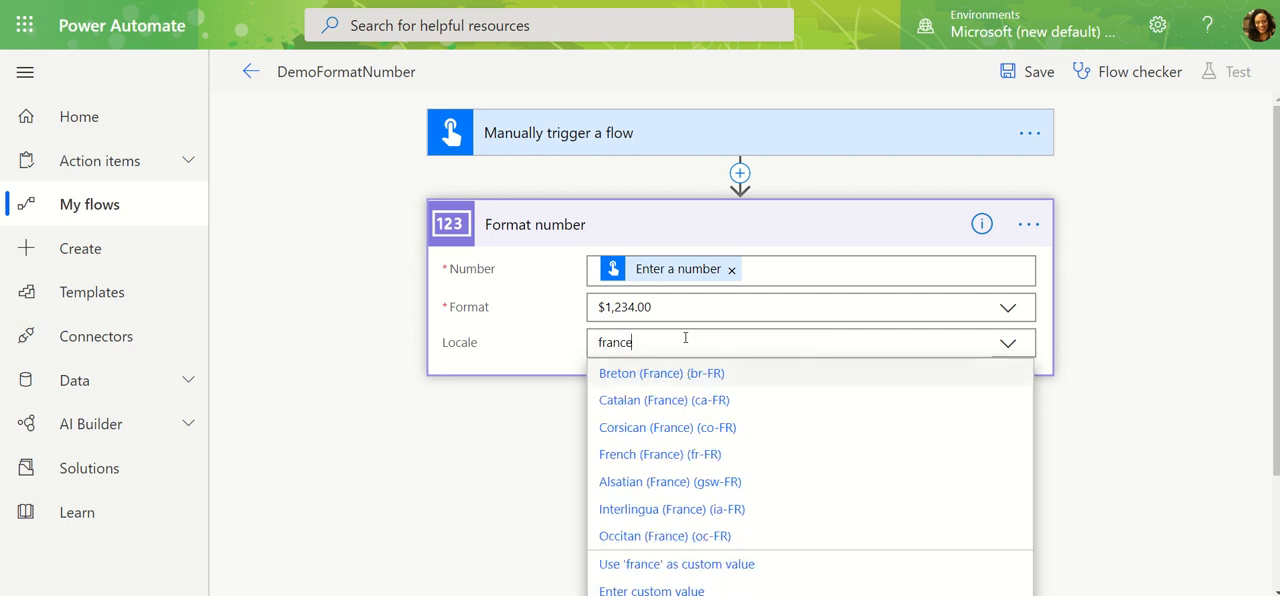
pyautogui.click(654, 456)
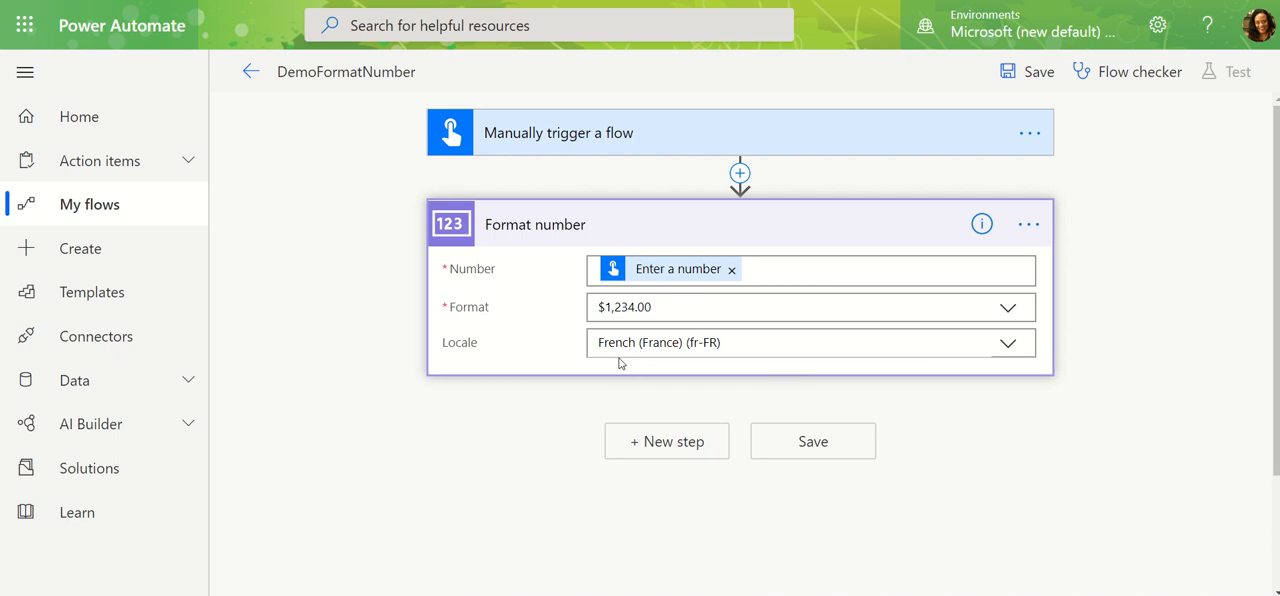
# Save the flow and start a test with the "I'll perform the trigger action" option.
pyautogui.click(1045, 80)
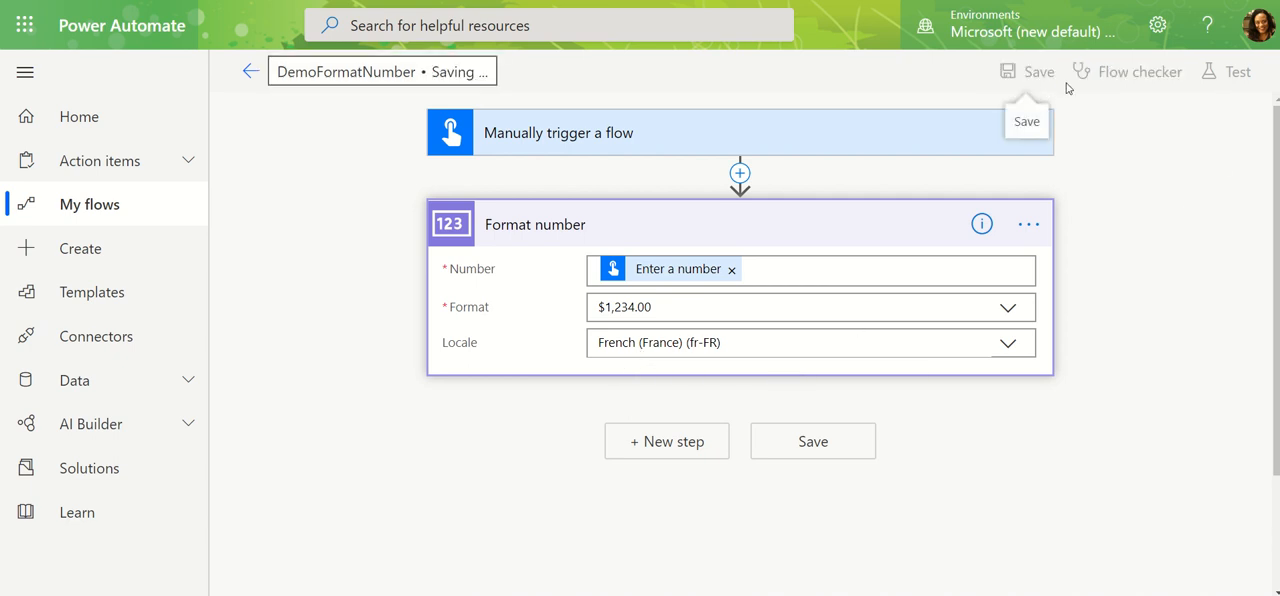
pyautogui.click(1230, 78)
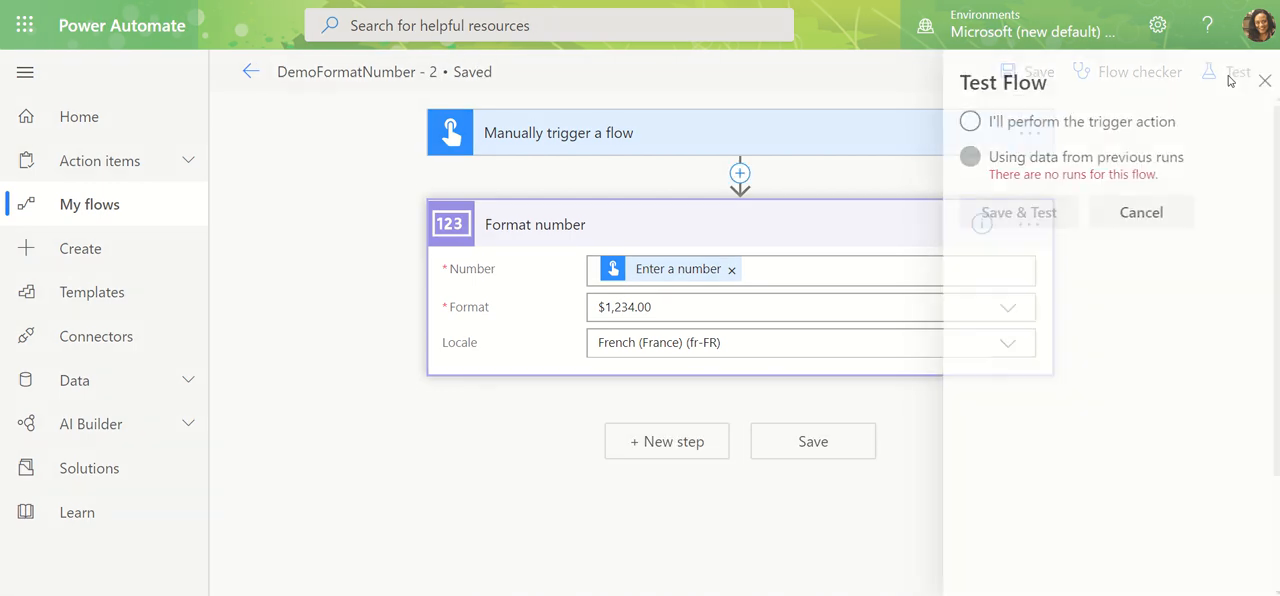
pyautogui.click(1054, 122)
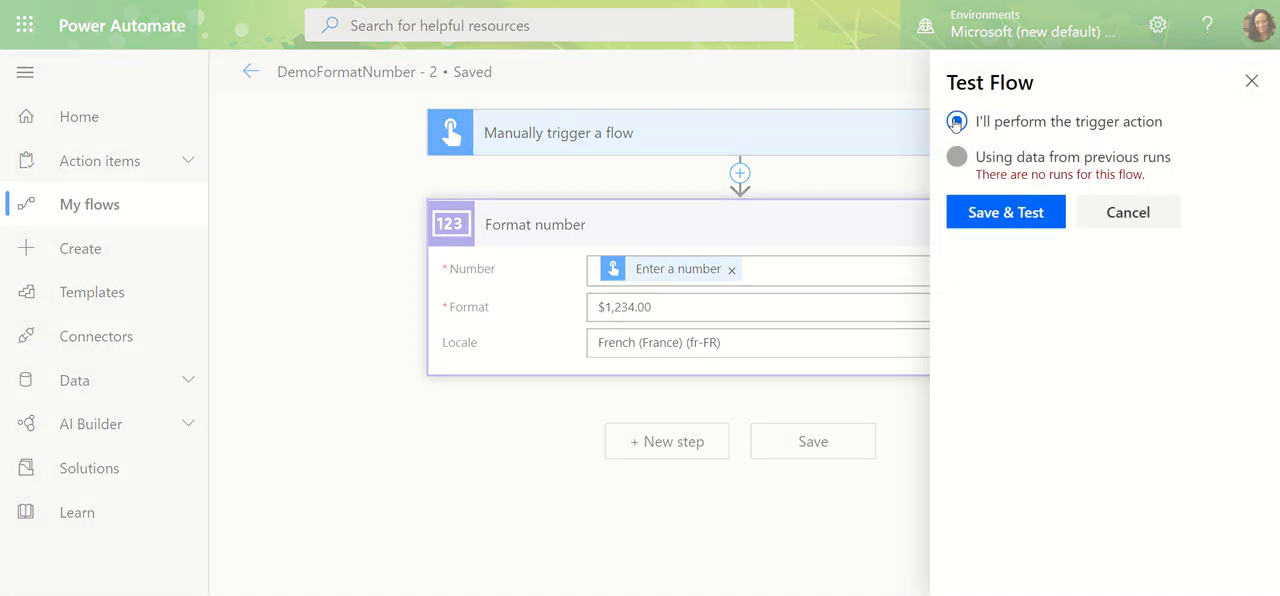
pyautogui.click(1002, 214)
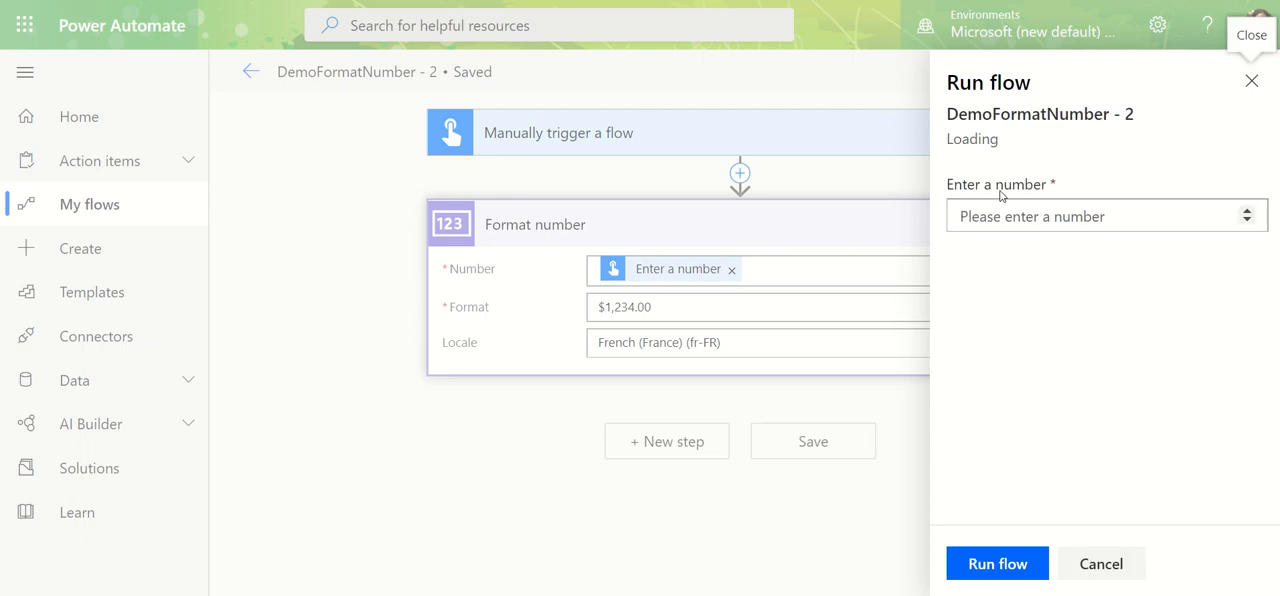
# Run the flow with 123456789.7894 as the number input and close the run confirmation.
pyautogui.click(999, 205)
pyautogui.write('1')
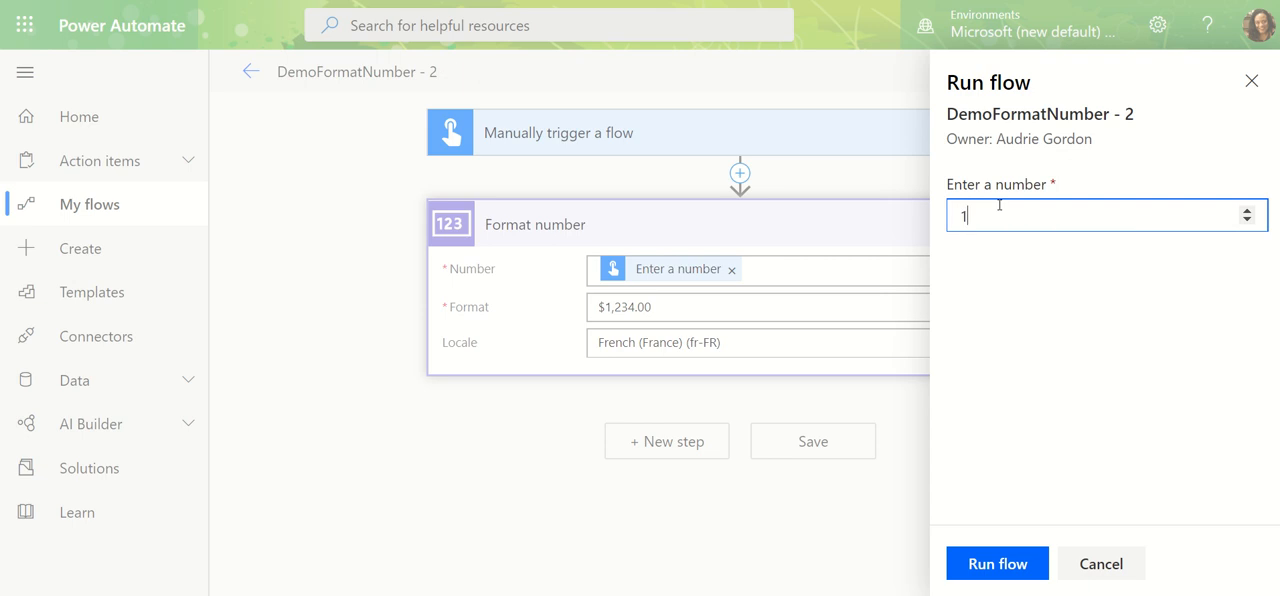
pyautogui.write('23456789.789')
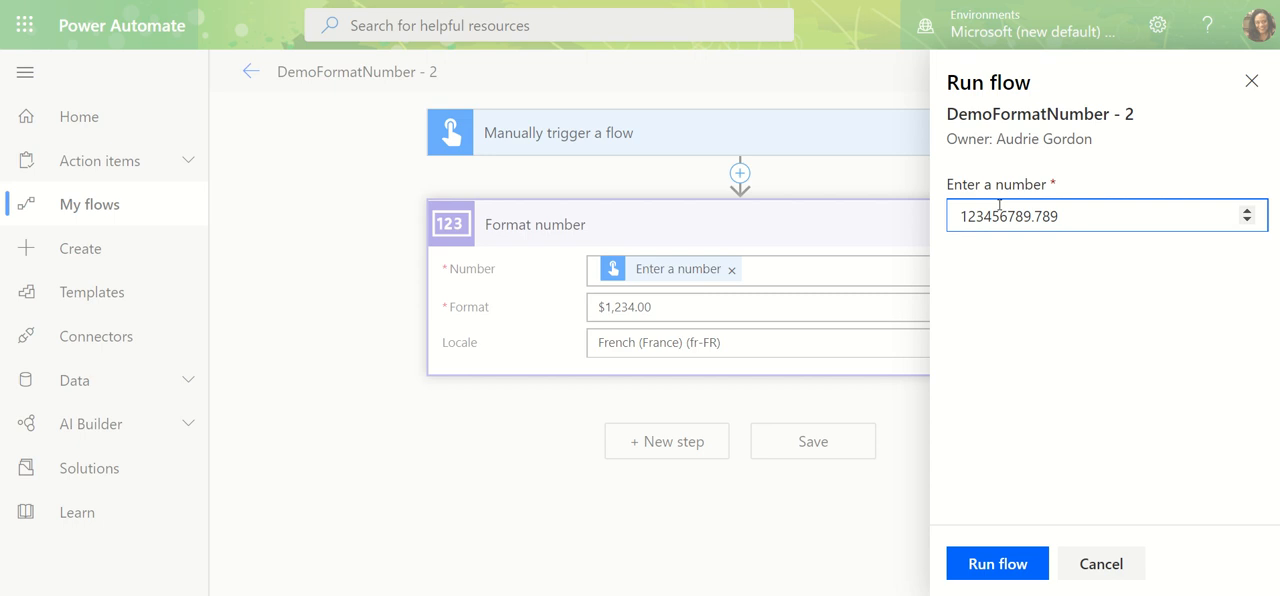
pyautogui.write('4')
pyautogui.moveTo(1096, 219)
pyautogui.click(1021, 563)
pyautogui.click(1003, 565)
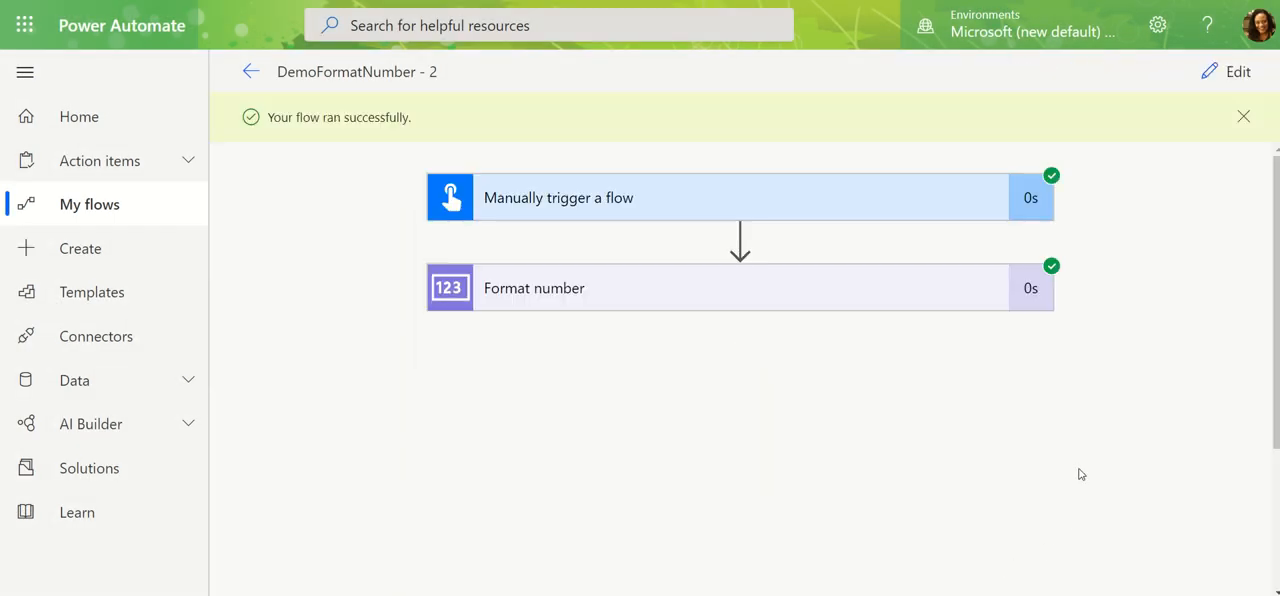
# Examine the Format number action's inputs and formatted output for the fr-FR run.
pyautogui.click(803, 279)
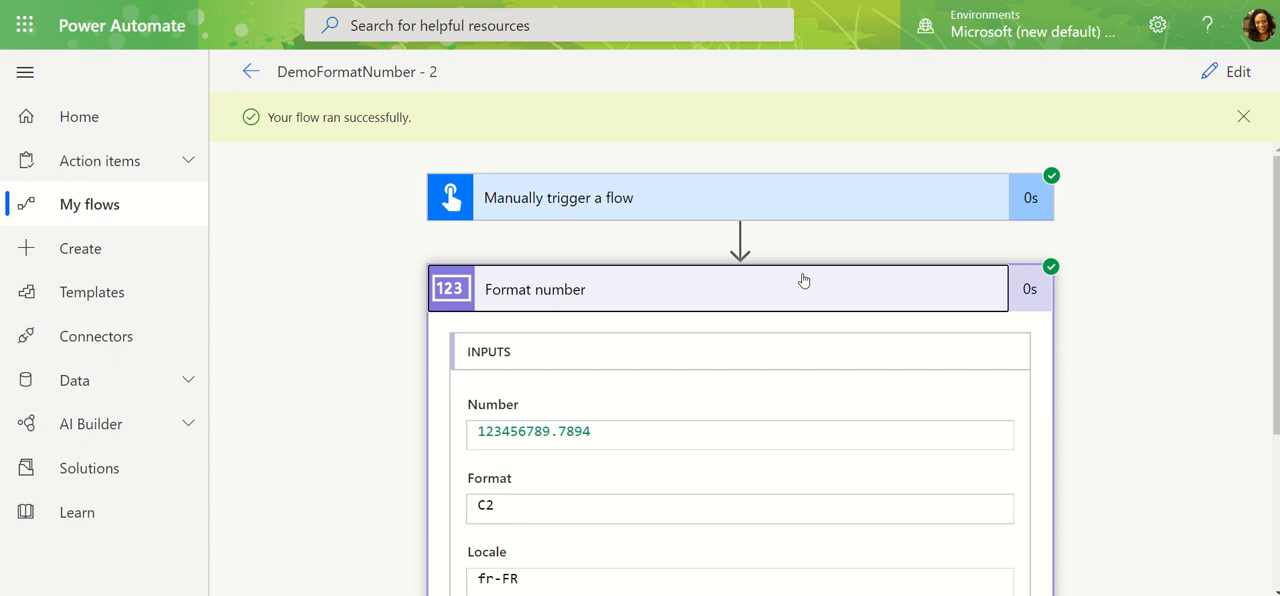
pyautogui.scroll(-1, 650, 310)
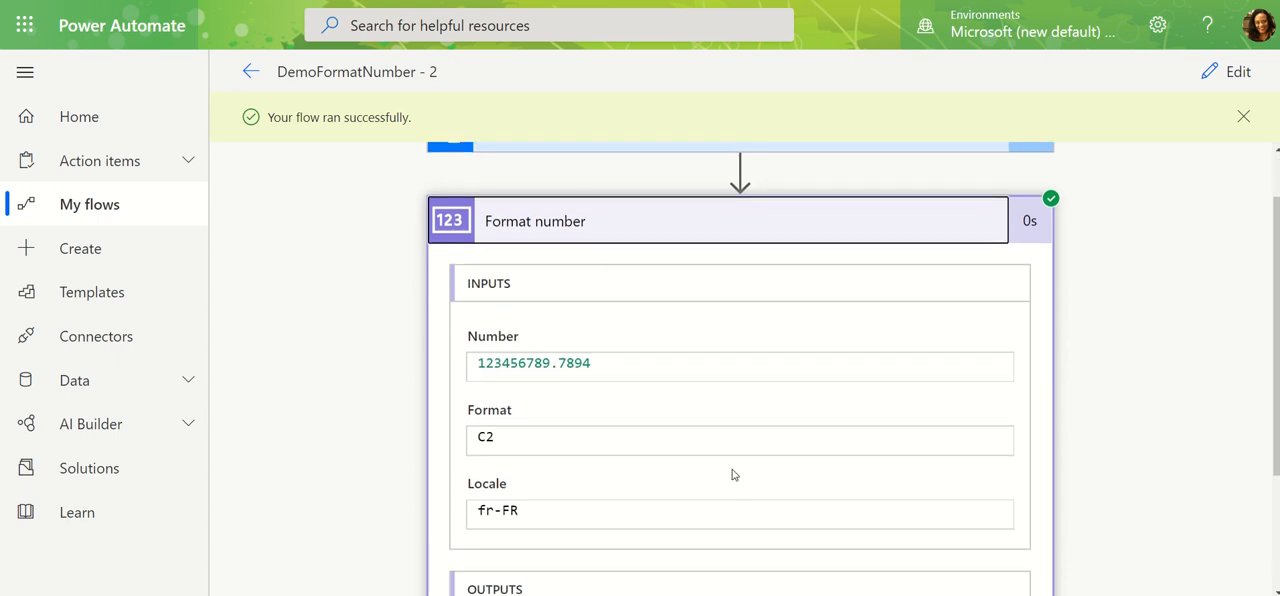
pyautogui.scroll(-2, 733, 475)
pyautogui.moveTo(612, 488); pyautogui.dragTo(459, 488)
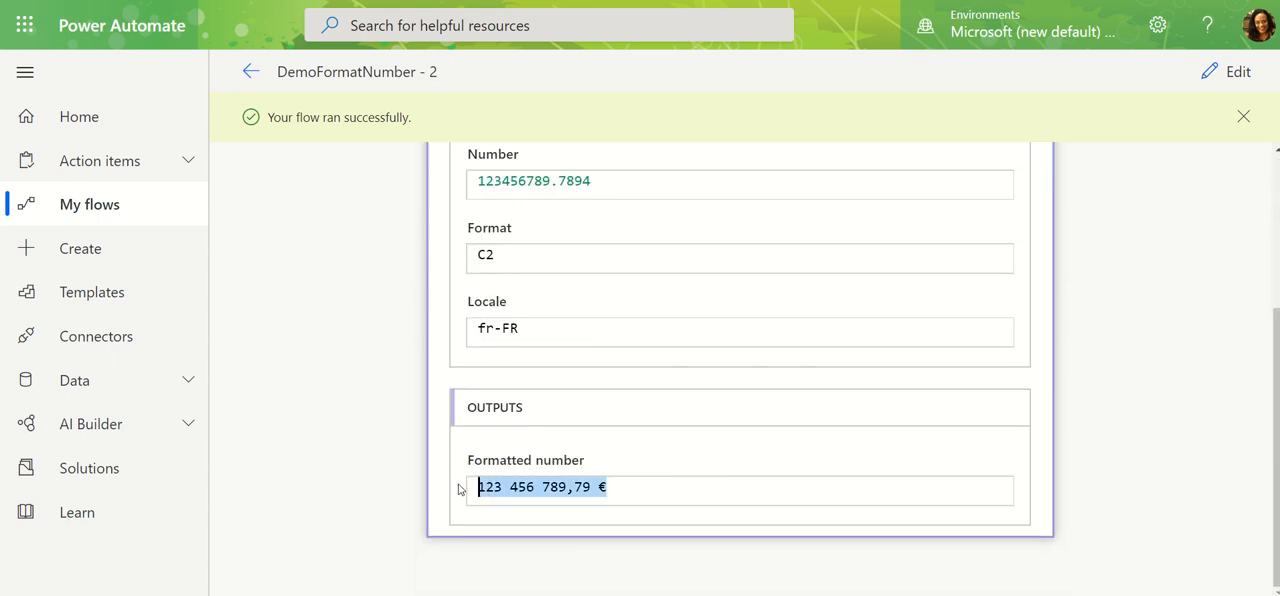
pyautogui.click(510, 551)
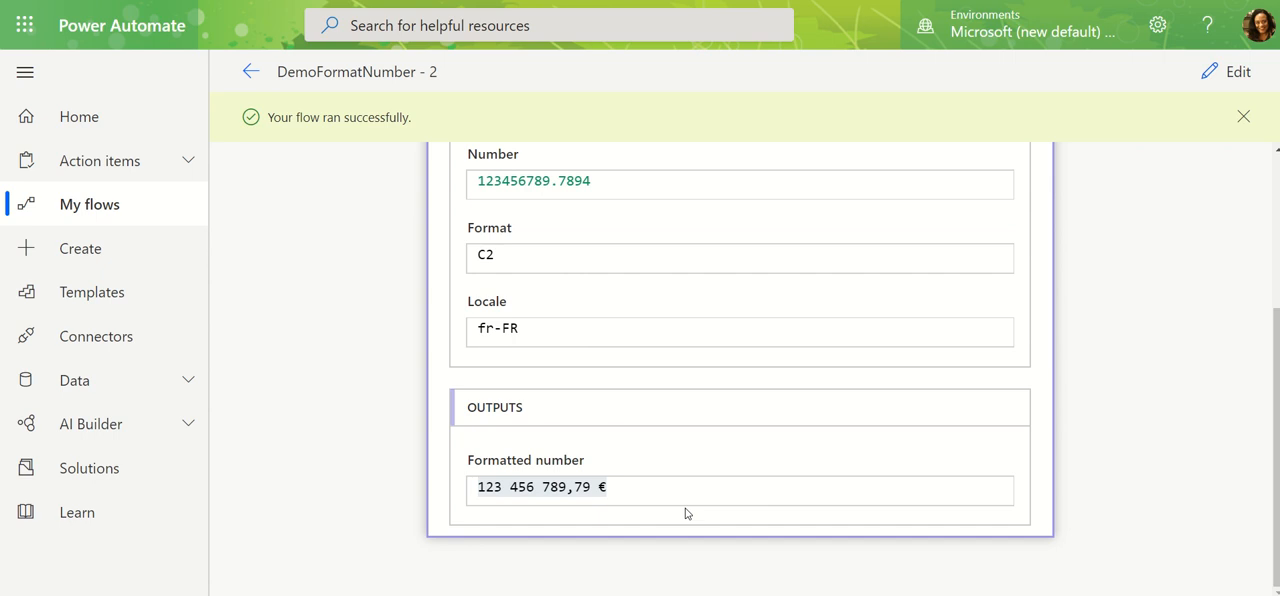
# Edit the flow again and set the Format number action's Locale to English (United States) (en-US).
pyautogui.click(1214, 78)
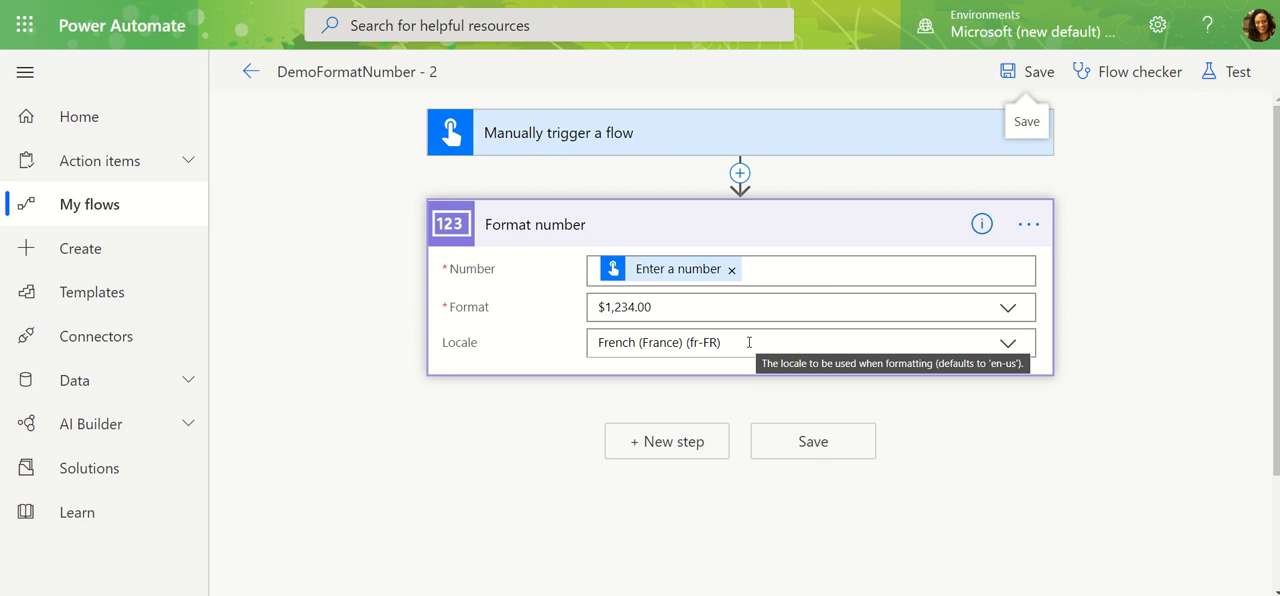
pyautogui.click(1009, 344)
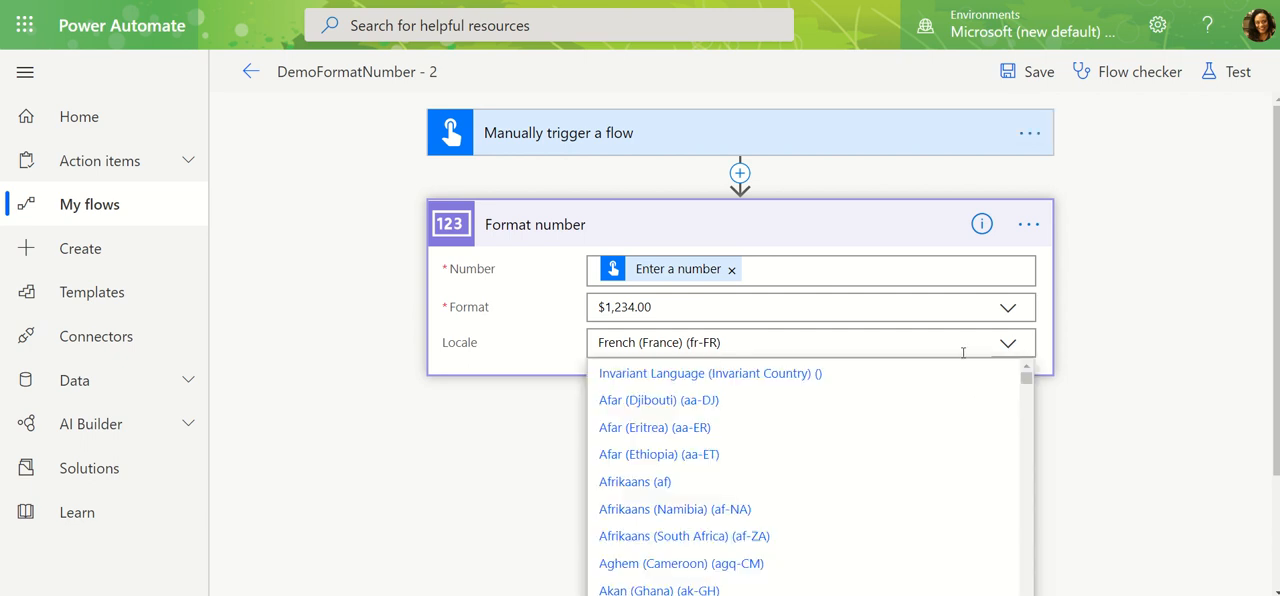
pyautogui.moveTo(746, 345); pyautogui.dragTo(522, 346)
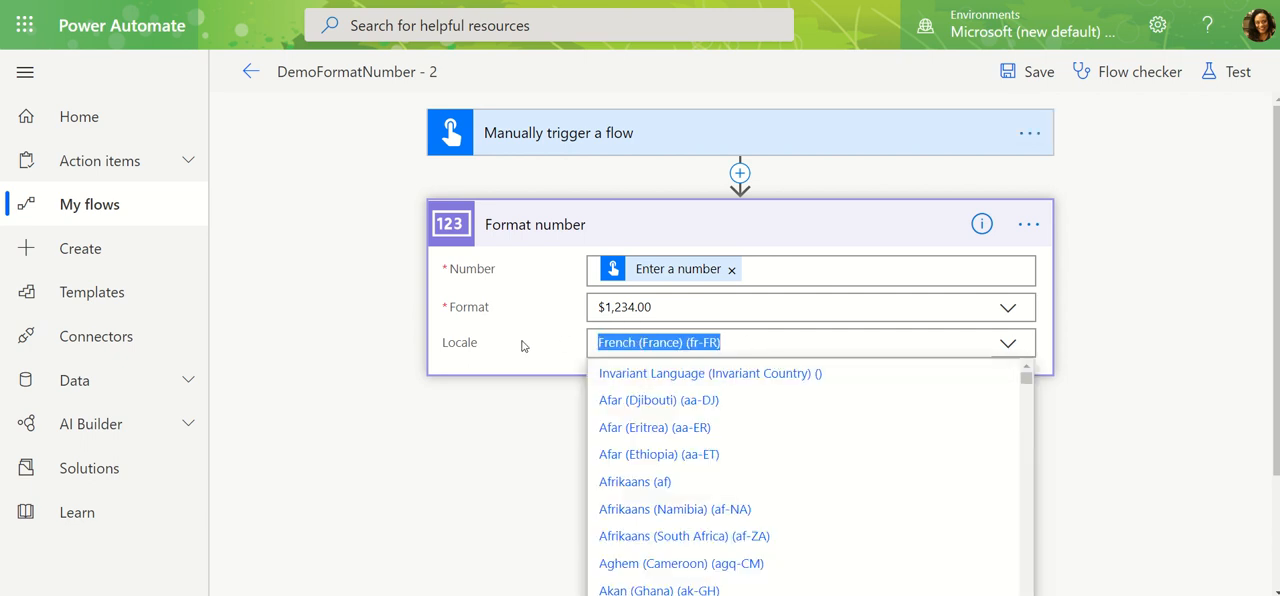
pyautogui.write('united st')
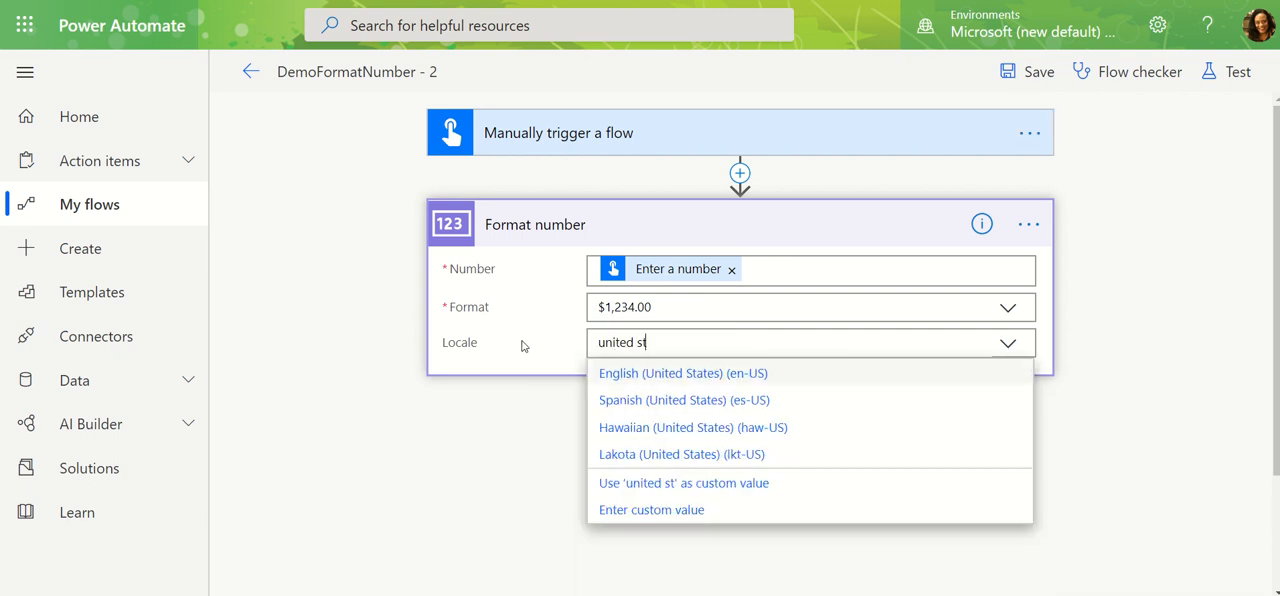
pyautogui.write('at')
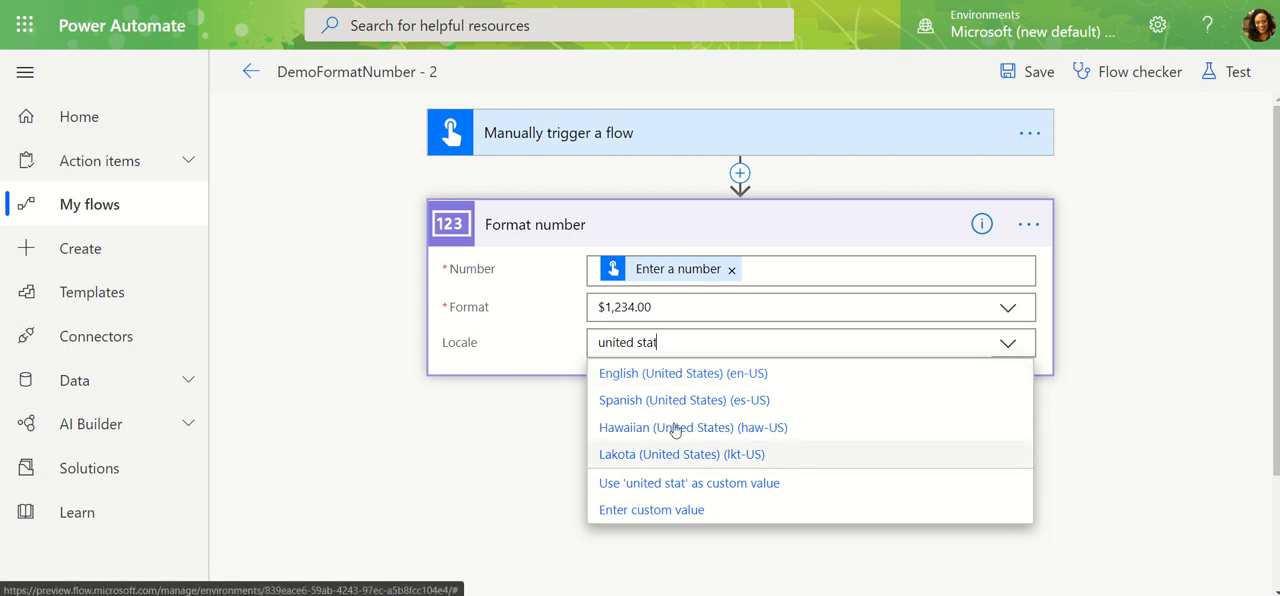
pyautogui.click(679, 374)
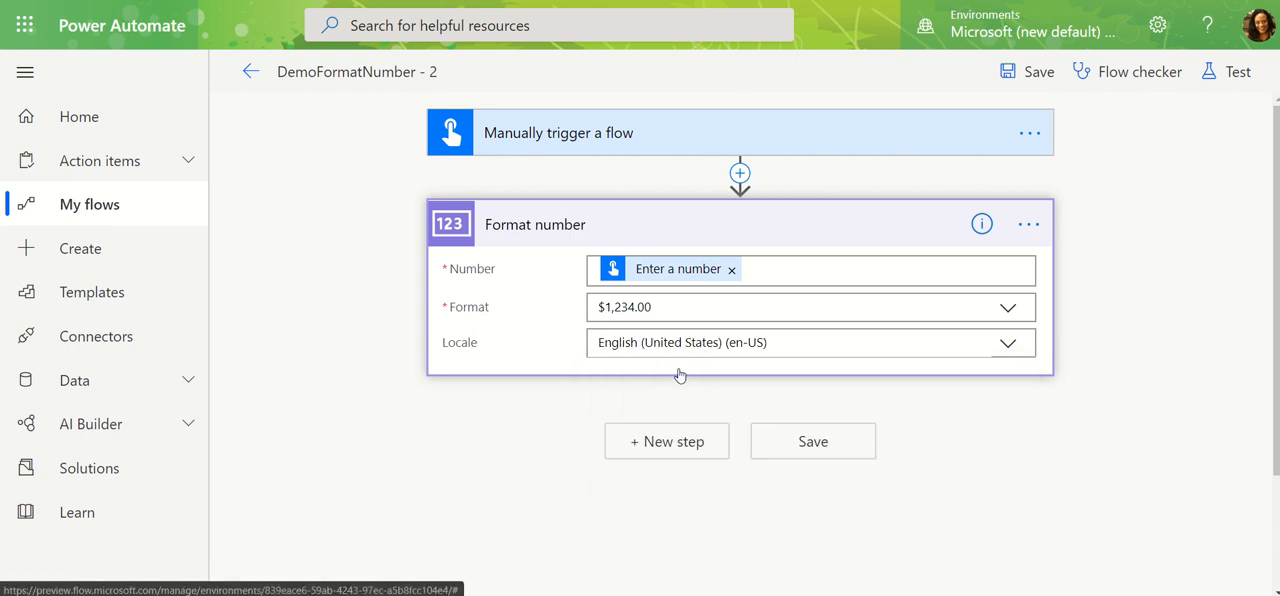
# Save and test the flow with 123456789.7894 as the number input, and close the run confirmation.
pyautogui.click(1230, 71)
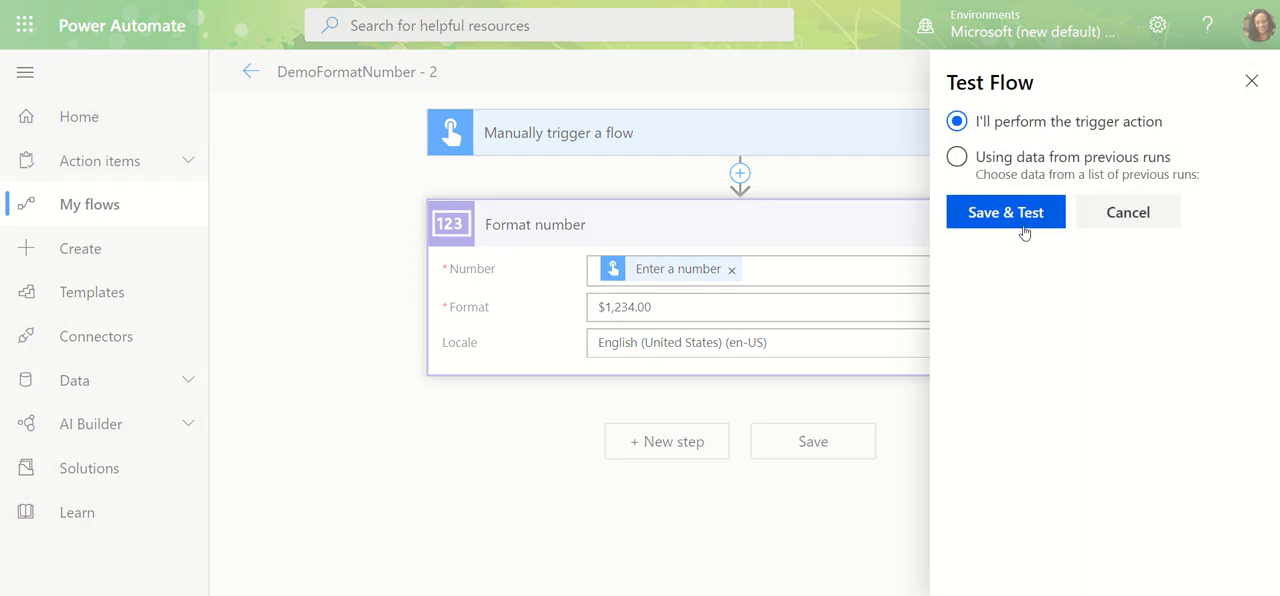
pyautogui.click(1034, 216)
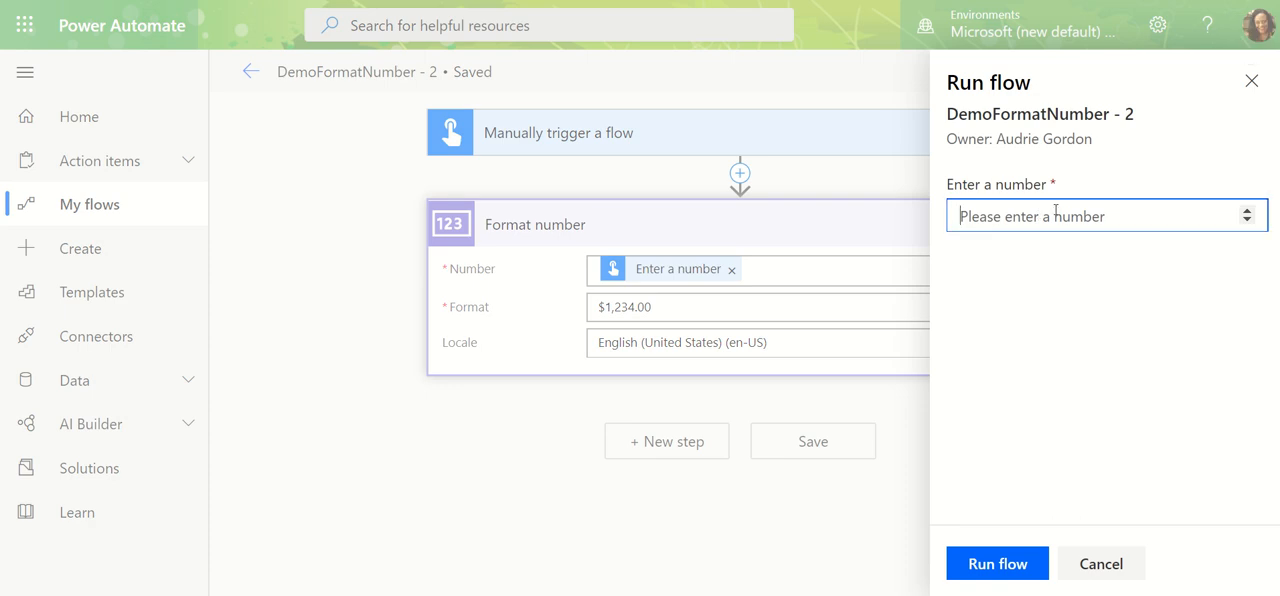
pyautogui.write('12345')
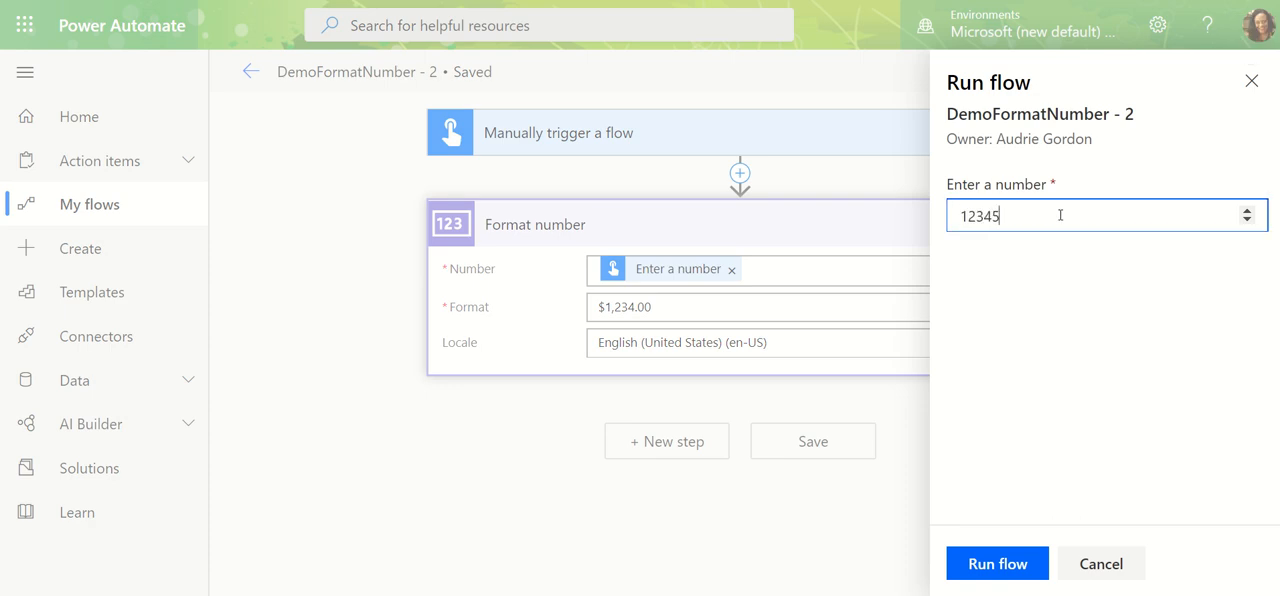
pyautogui.write('6789.68')
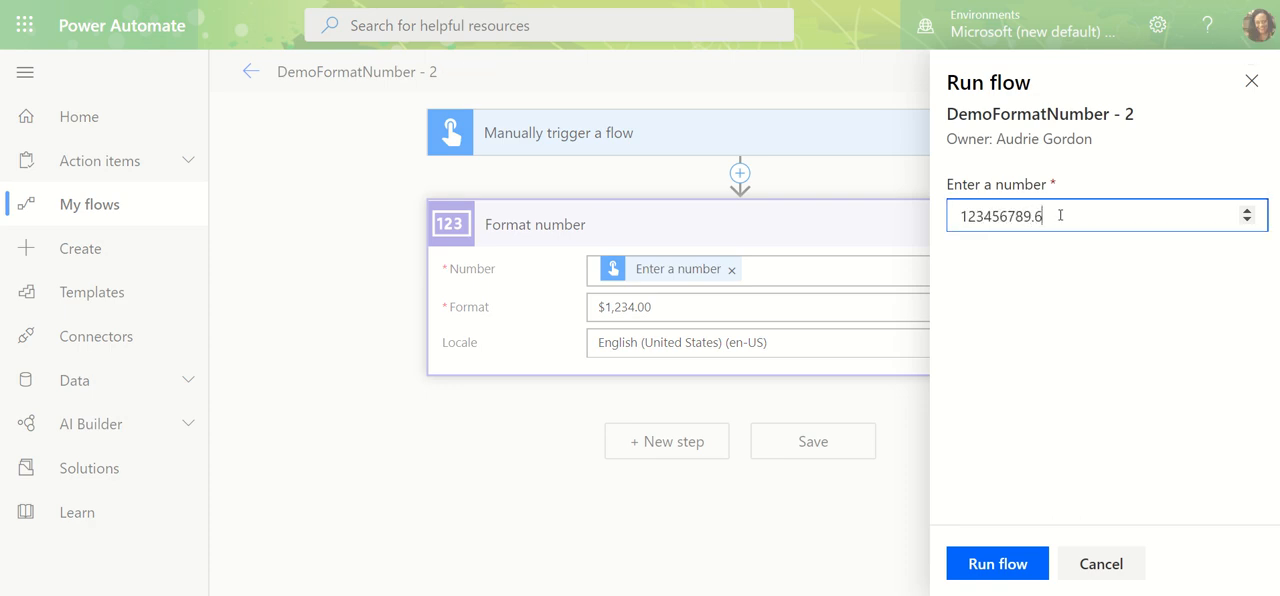
pyautogui.press('BackSpace')
pyautogui.press('BackSpace')
pyautogui.write('789')
pyautogui.click(997, 566)
pyautogui.click(1015, 570)
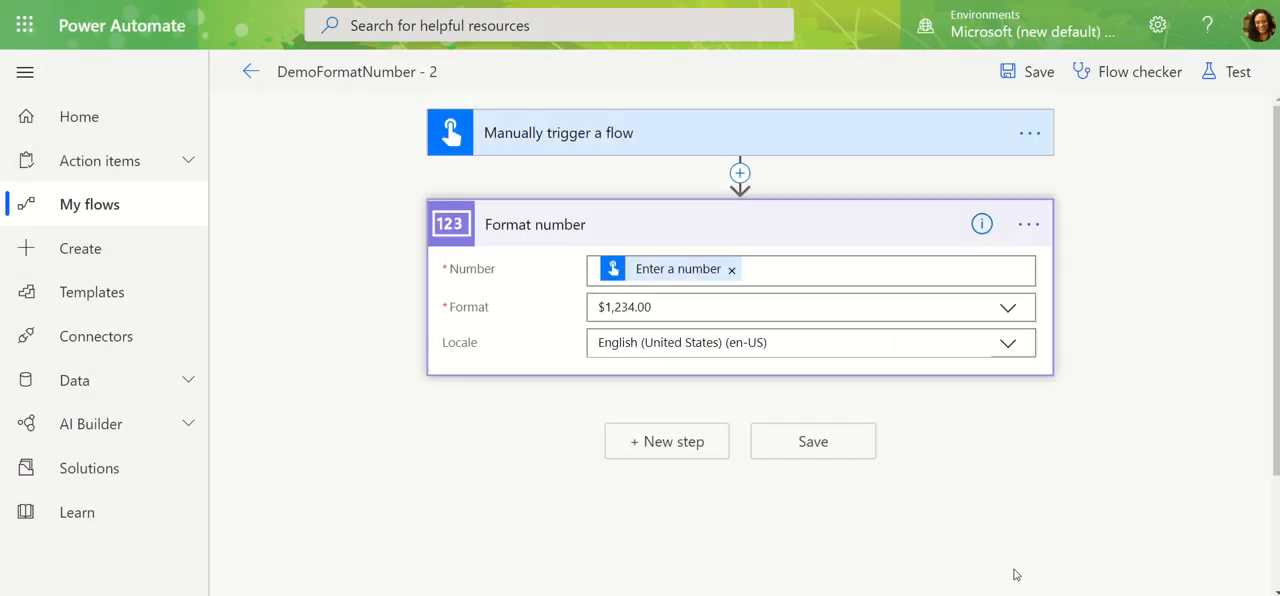
# Examine the Format number action's inputs and formatted output for the en-US run.
pyautogui.click(760, 300)
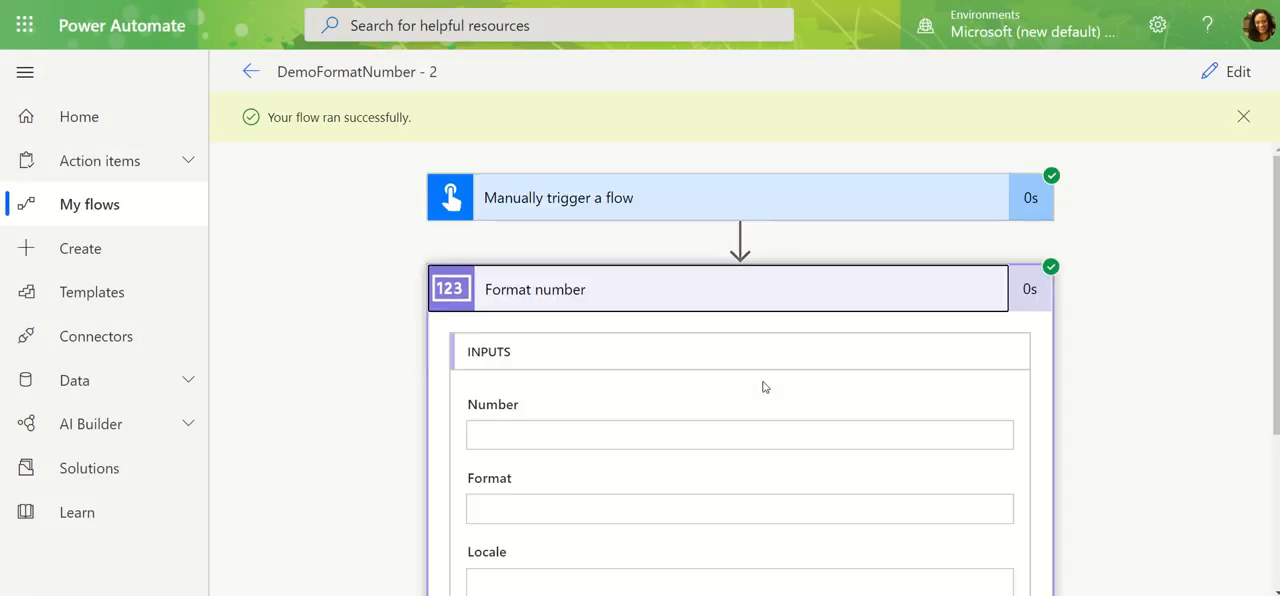
pyautogui.scroll(-3, 755, 340)
pyautogui.moveTo(478, 487); pyautogui.dragTo(600, 487)
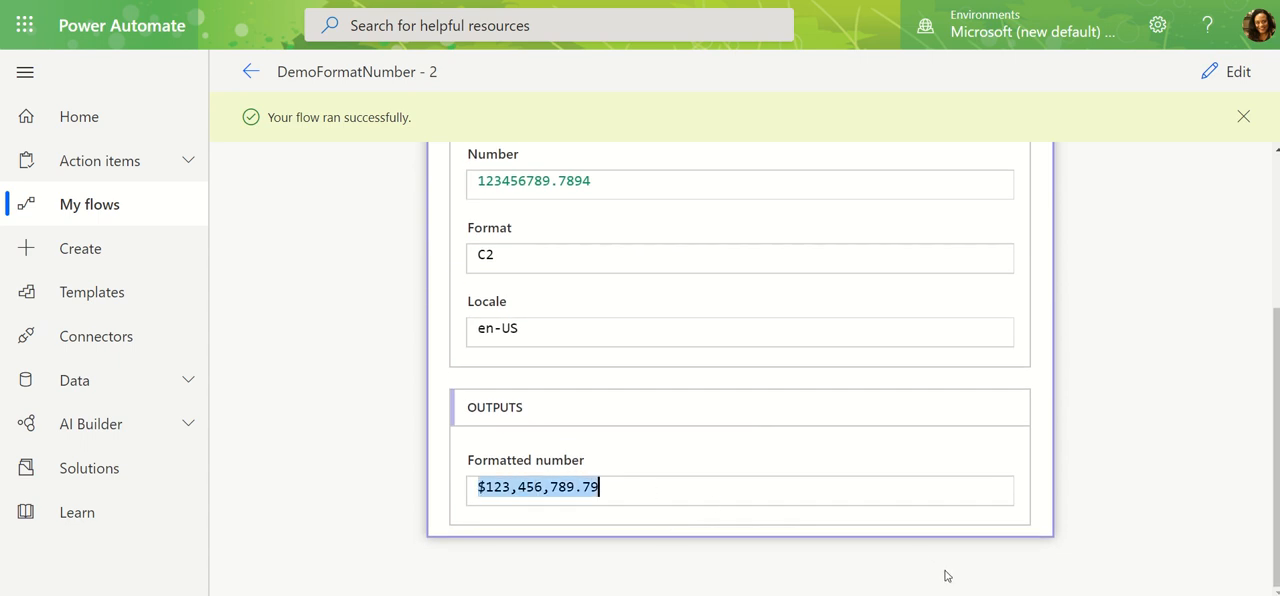
pyautogui.scroll(3, 800, 410)
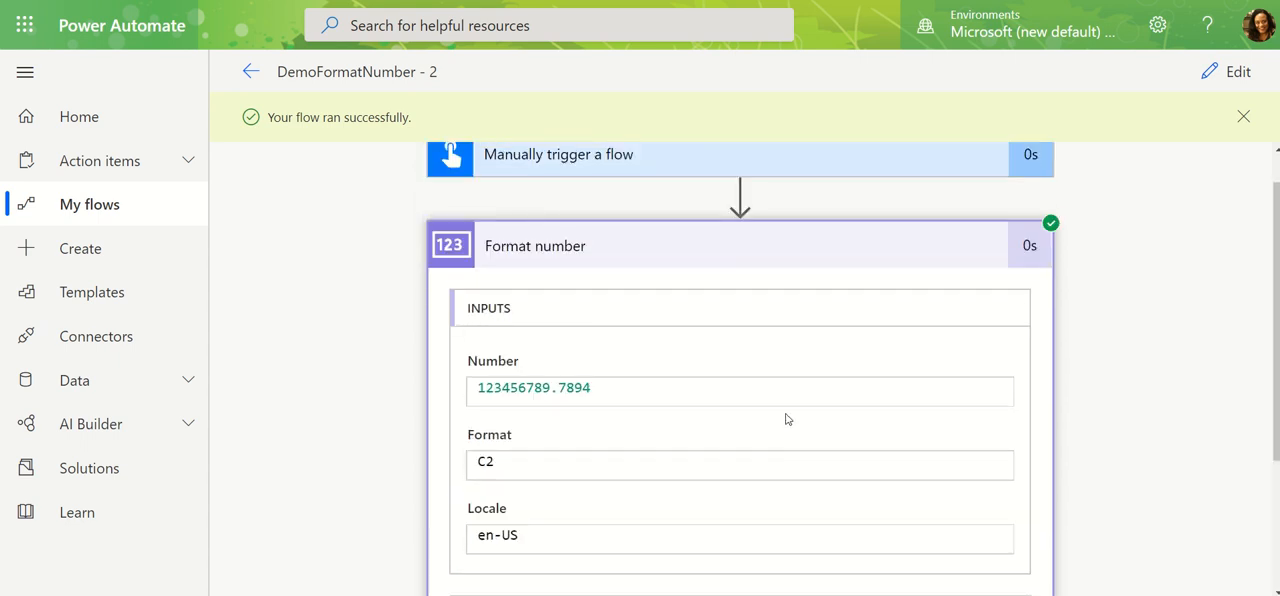
pyautogui.scroll(-3, 786, 416)
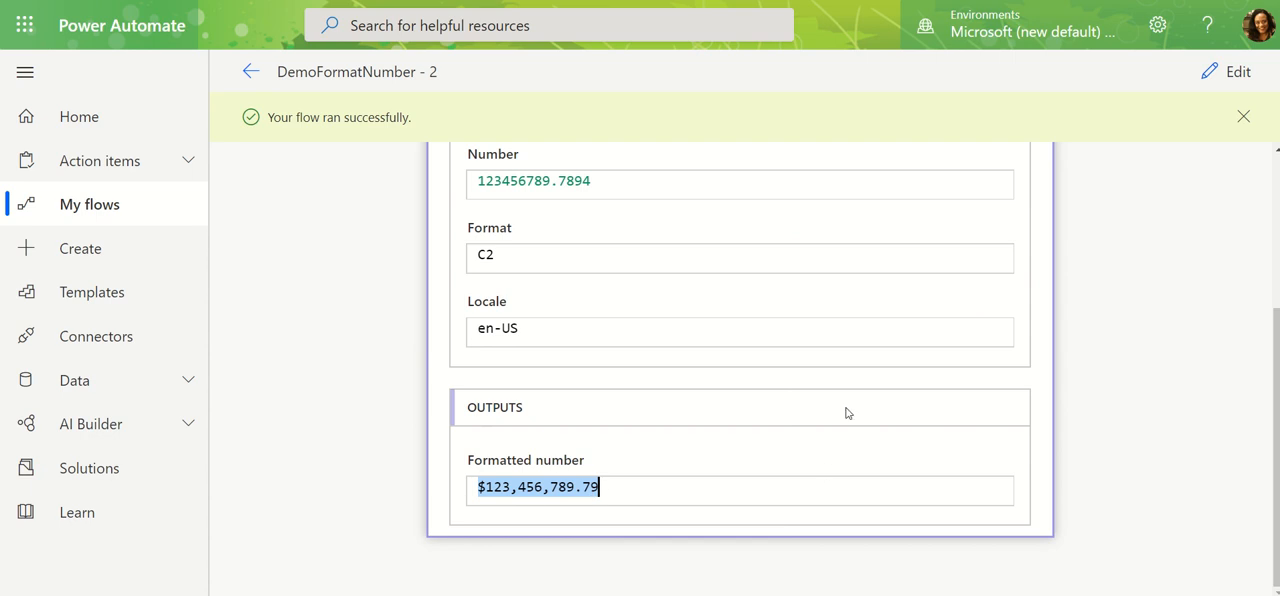
pyautogui.scroll(5, 846, 412)
# Return to editing the flow and set the Format number action's Format to the custom value $#,###.
pyautogui.click(1240, 74)
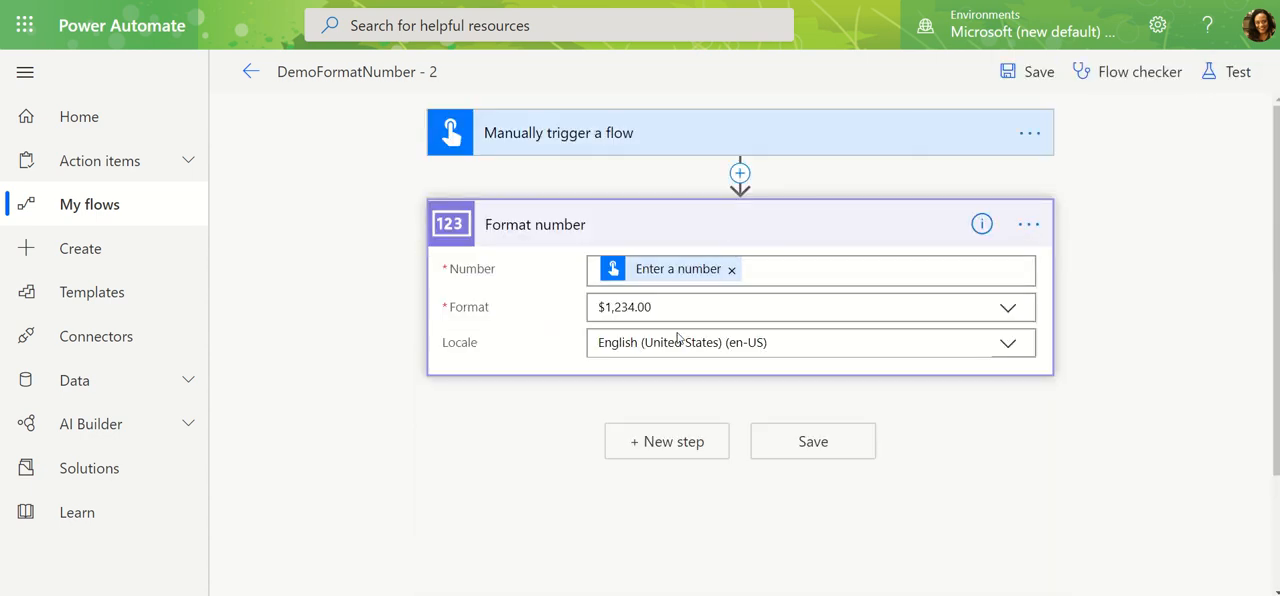
pyautogui.click(1010, 310)
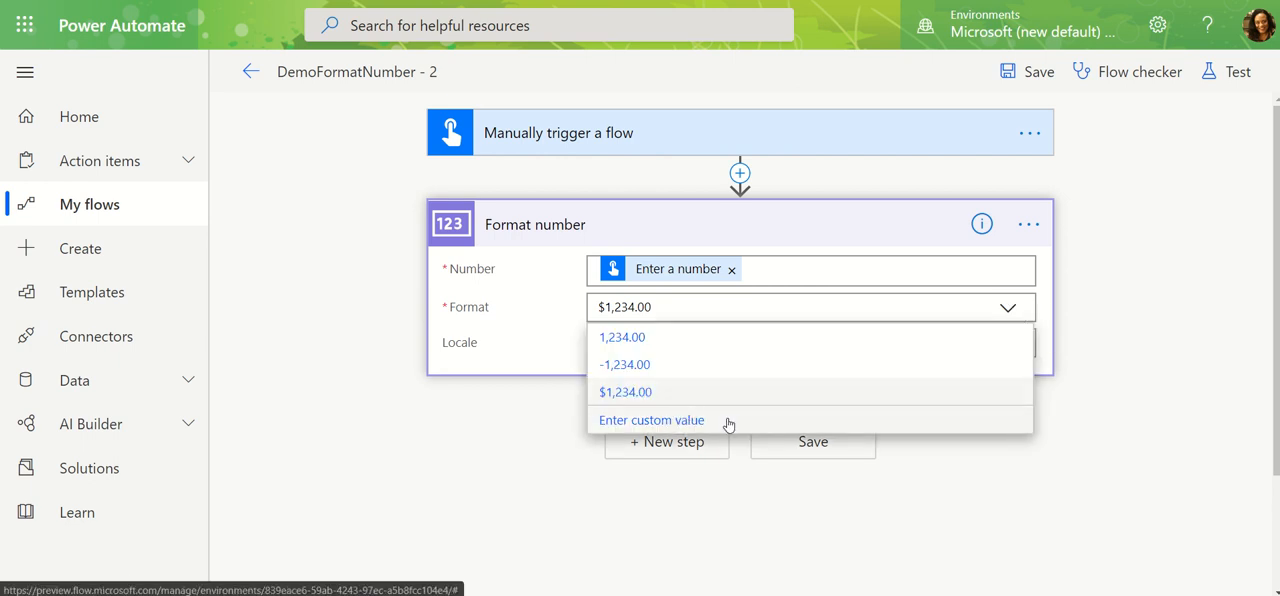
pyautogui.click(730, 421)
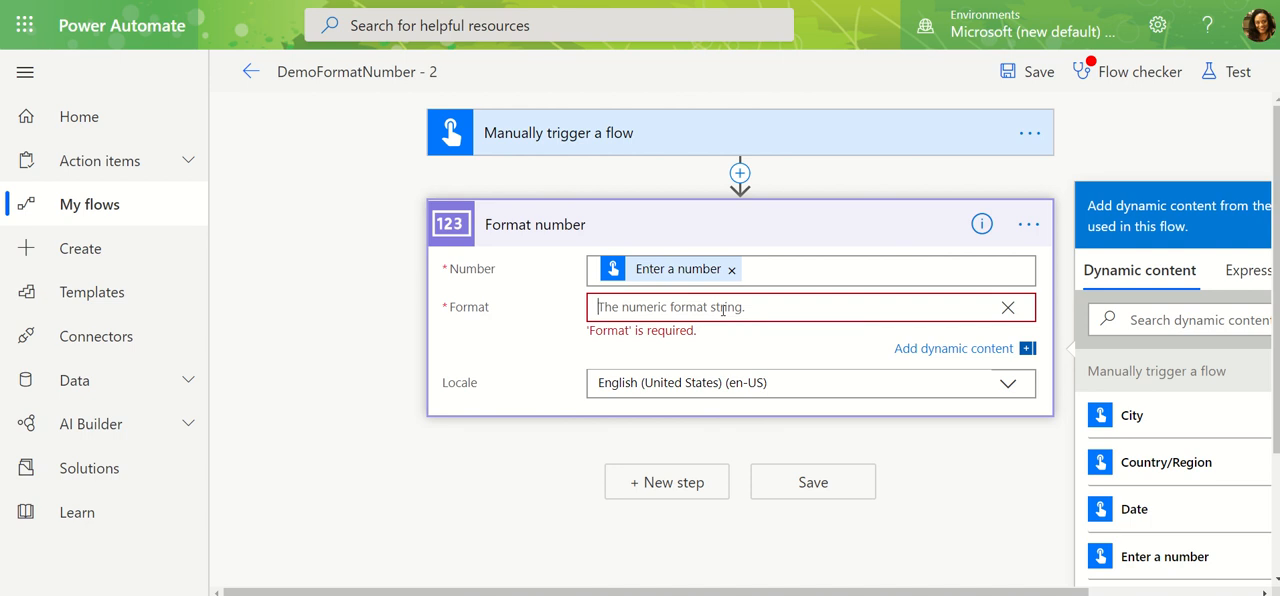
pyautogui.write('#')
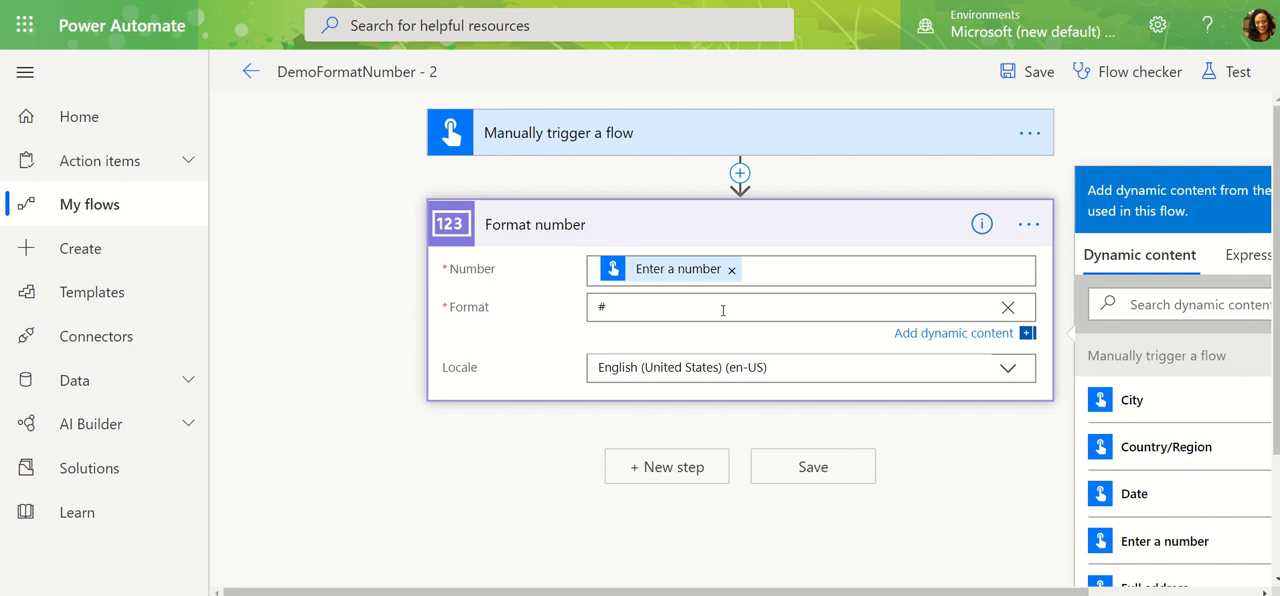
pyautogui.write(',###')
pyautogui.write('$')
# Save and test the flow with the custom $#,### format, using 123456789.7894 as the number input, and close the run confirmation.
pyautogui.click(1230, 71)
pyautogui.click(1006, 198)
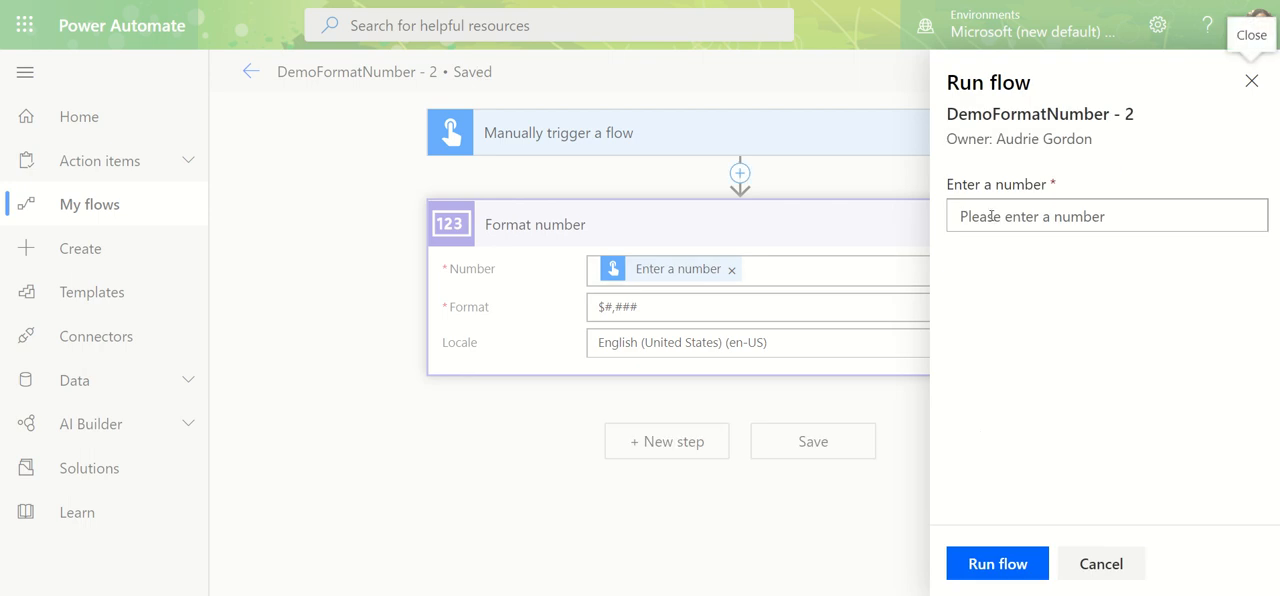
pyautogui.click(992, 216)
pyautogui.write('123')
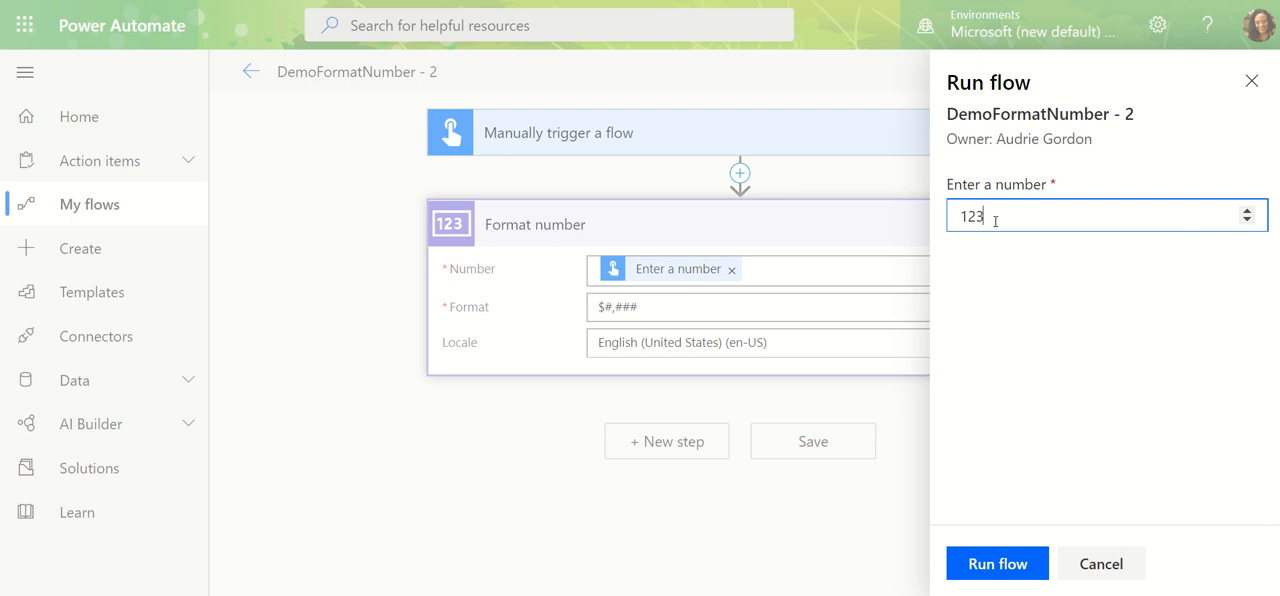
pyautogui.write('456789.7894')
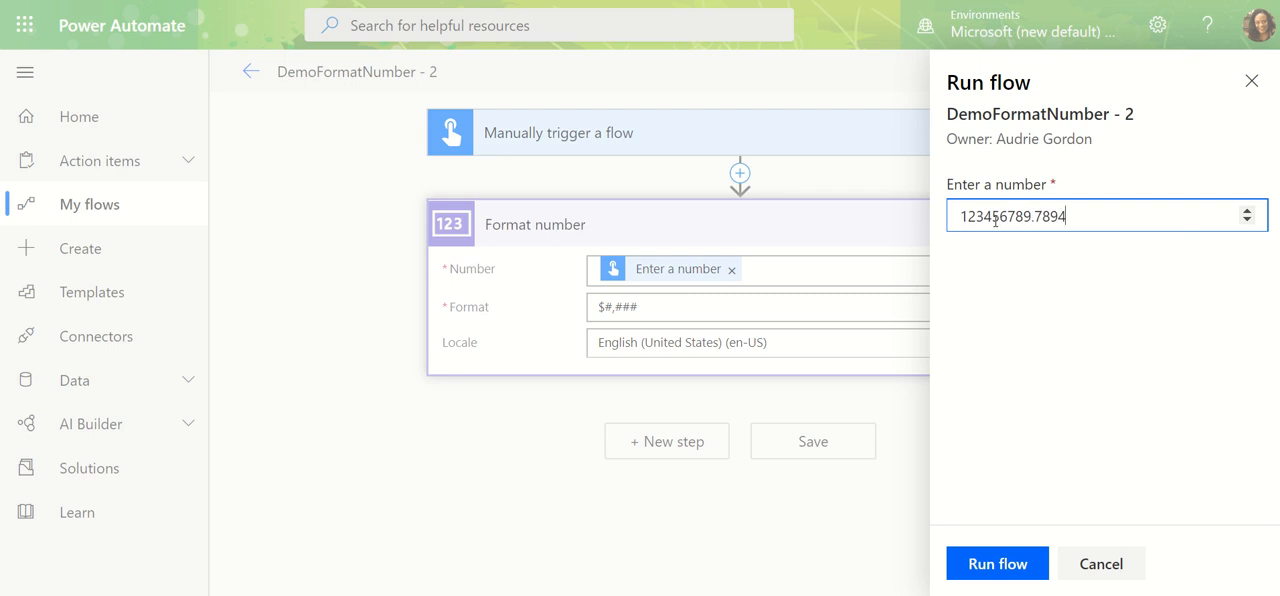
pyautogui.click(996, 564)
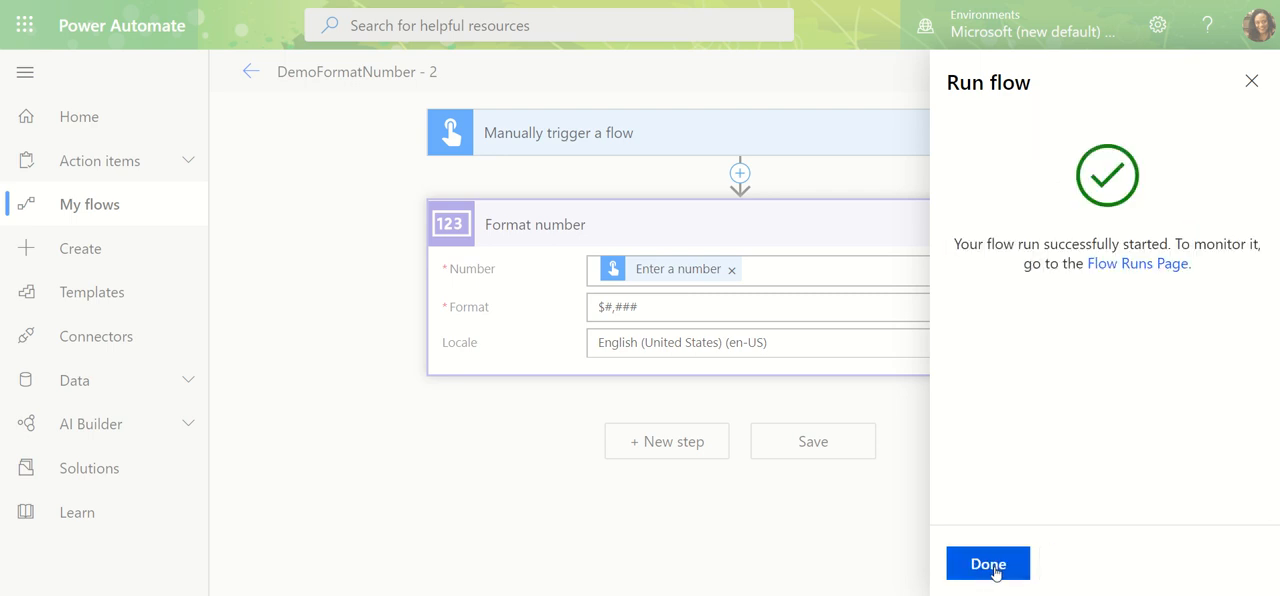
pyautogui.click(996, 568)
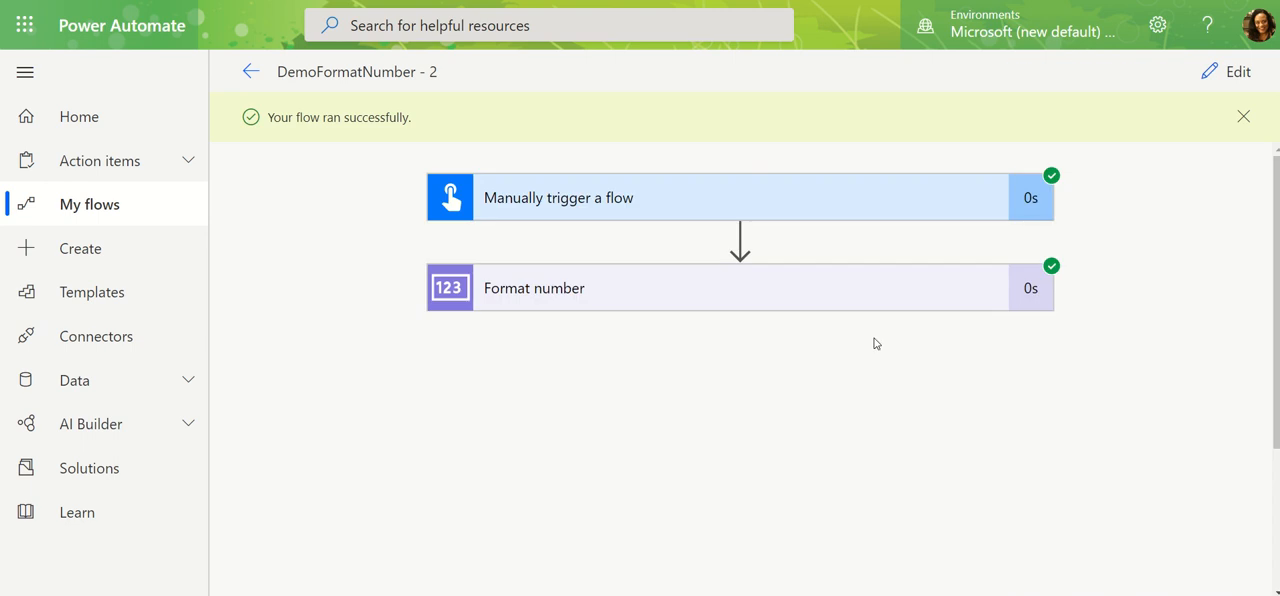
# Compare the custom format string with the formatted number in the Format number action's run details.
pyautogui.click(877, 300)
pyautogui.scroll(-1, 866, 440)
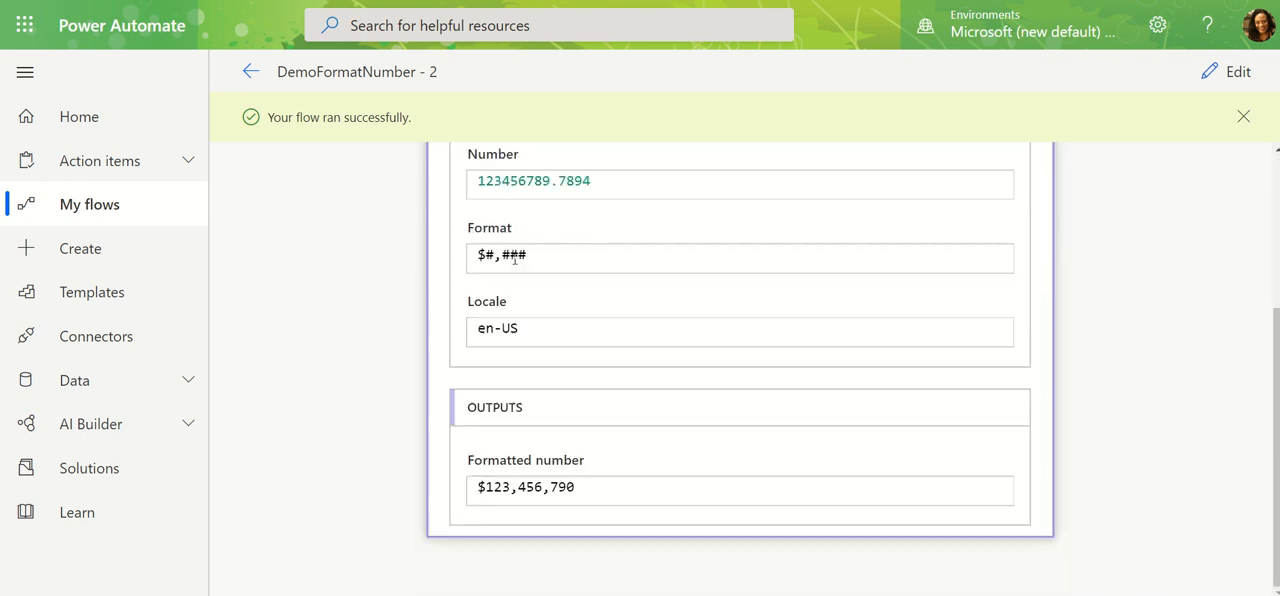
pyautogui.moveTo(527, 255); pyautogui.dragTo(472, 257)
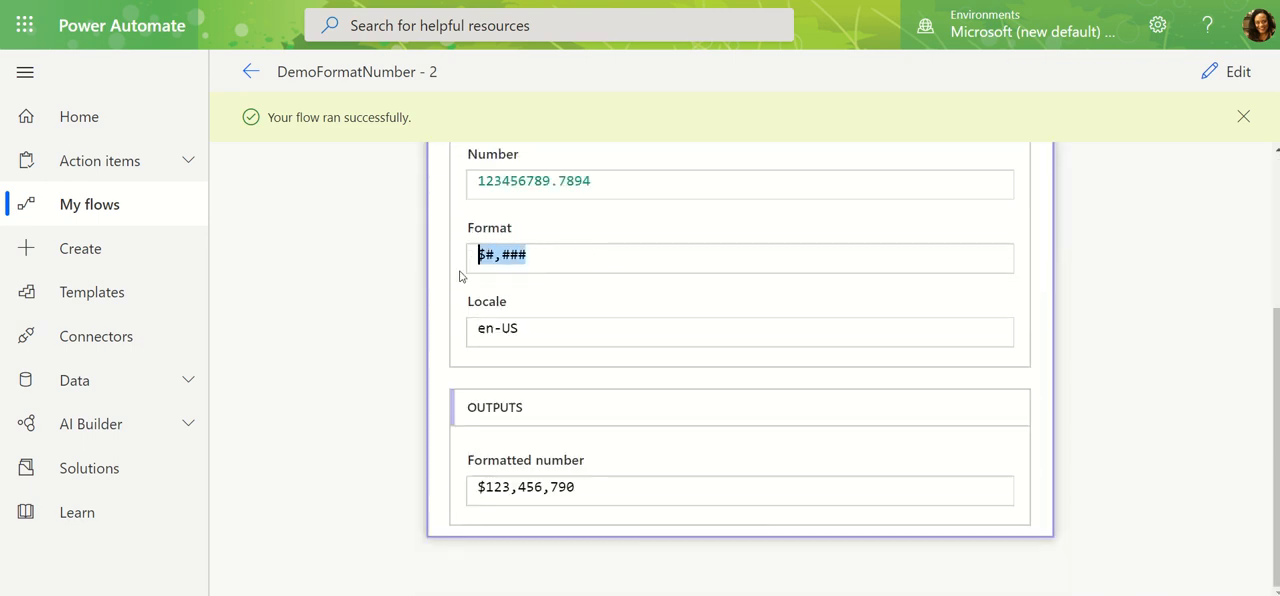
pyautogui.moveTo(580, 486); pyautogui.dragTo(468, 486)
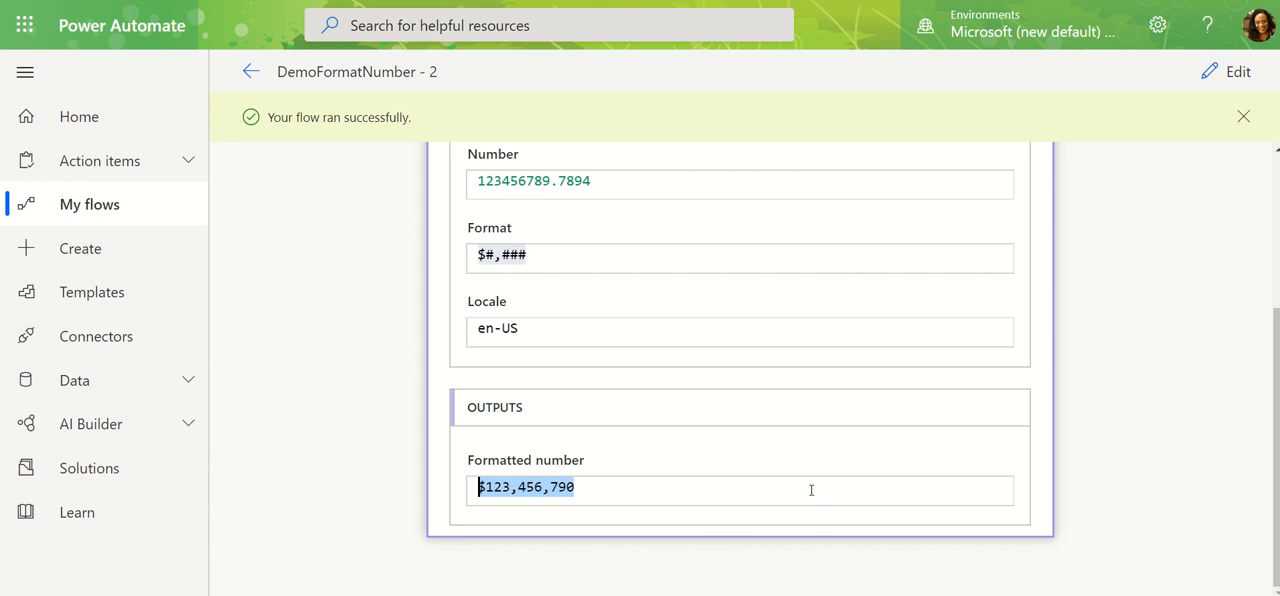
pyautogui.scroll(5, 811, 490)
# Reopen the flow for editing and replace the Format number action's custom Format with C2.
pyautogui.click(1232, 73)
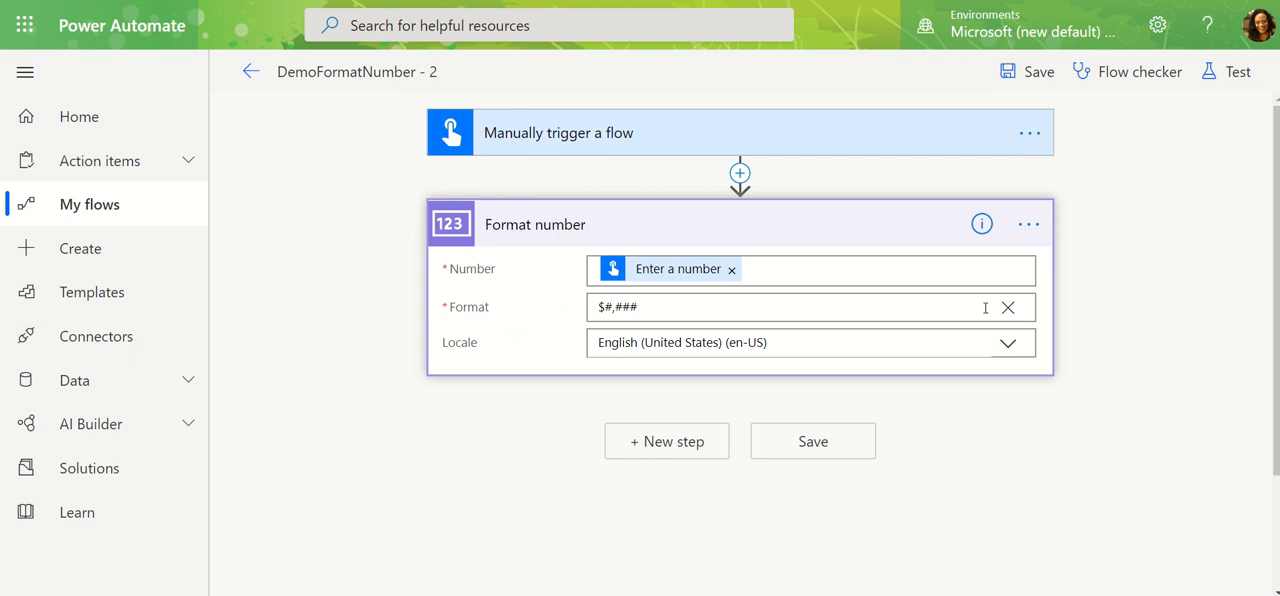
pyautogui.click(1008, 307)
pyautogui.click(651, 418)
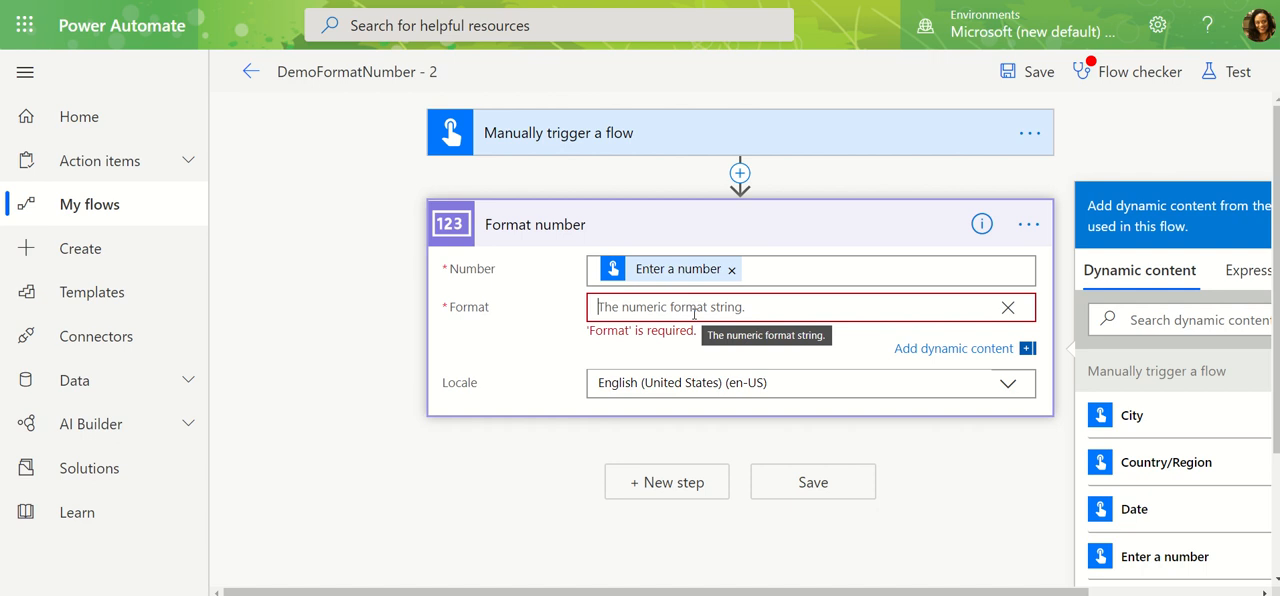
pyautogui.write('C')
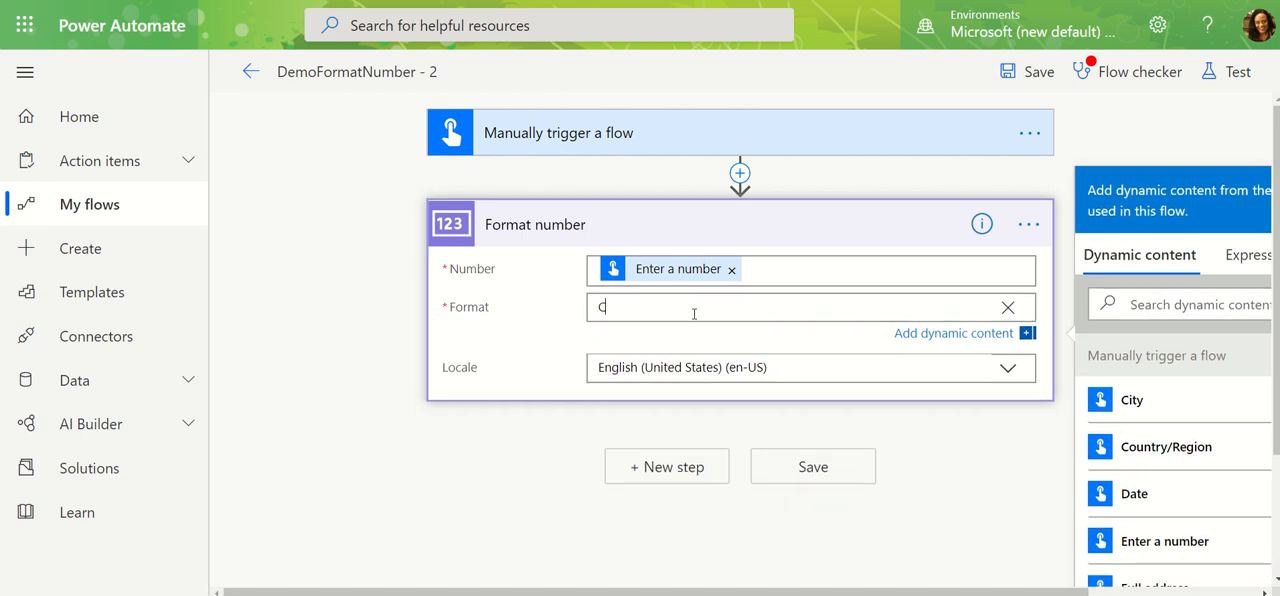
pyautogui.write('2')
# Save and test the flow with the C2 format, using 12345.678 as the number input, and close the run confirmation.
pyautogui.click(1218, 74)
pyautogui.click(998, 213)
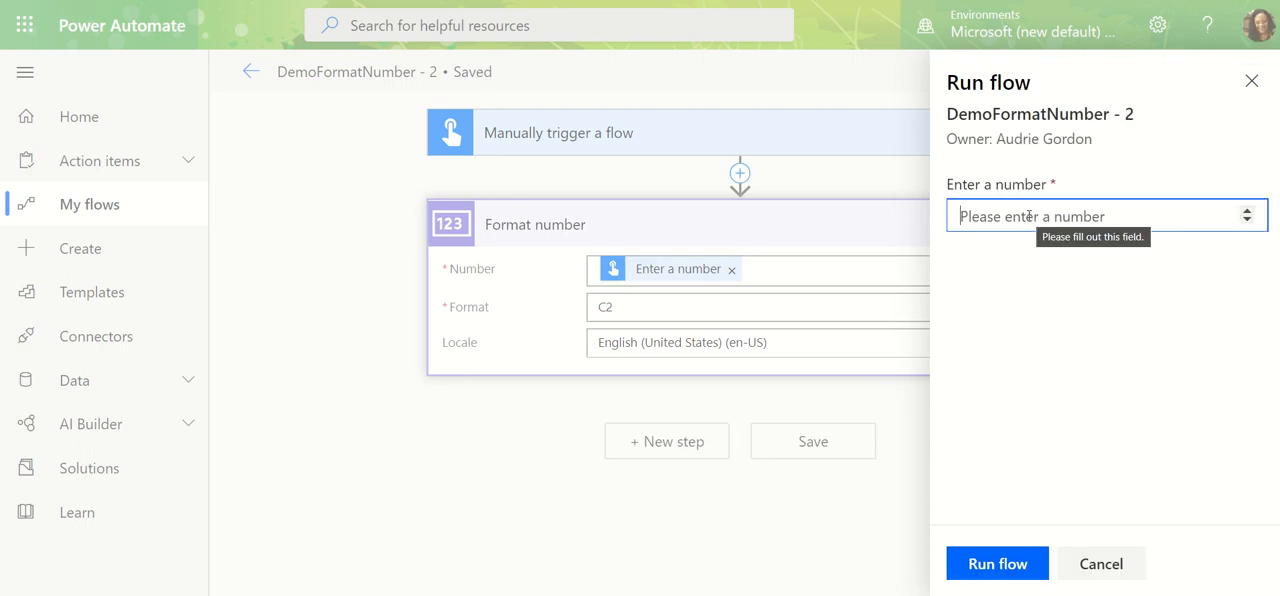
pyautogui.write('12345')
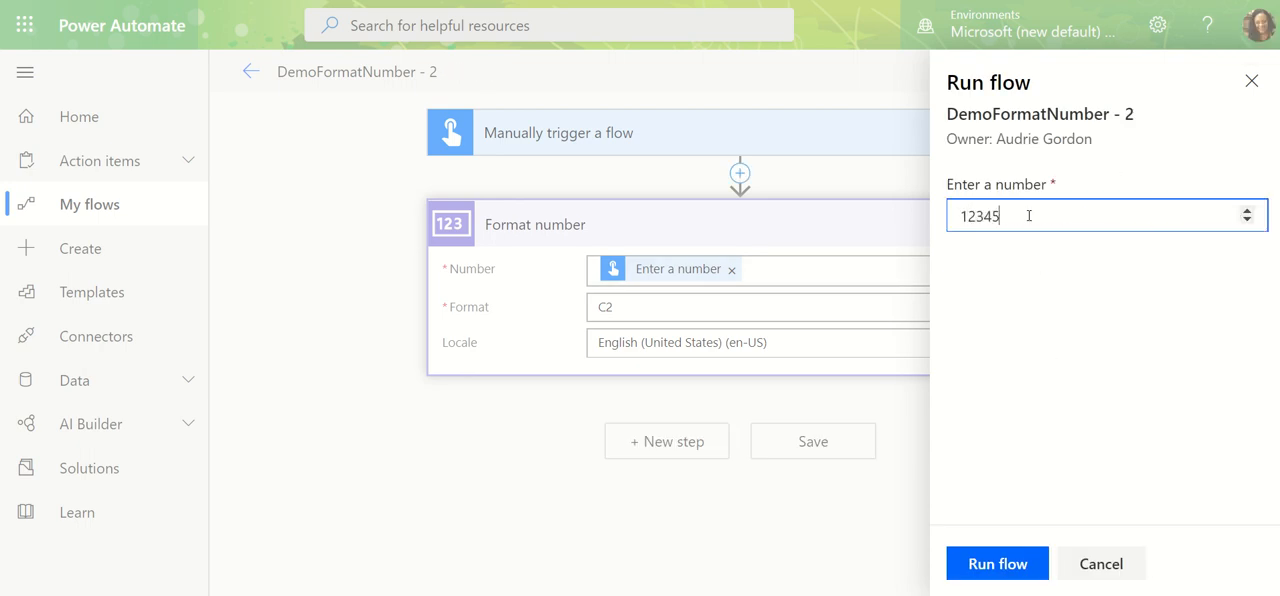
pyautogui.write('.678')
pyautogui.click(985, 565)
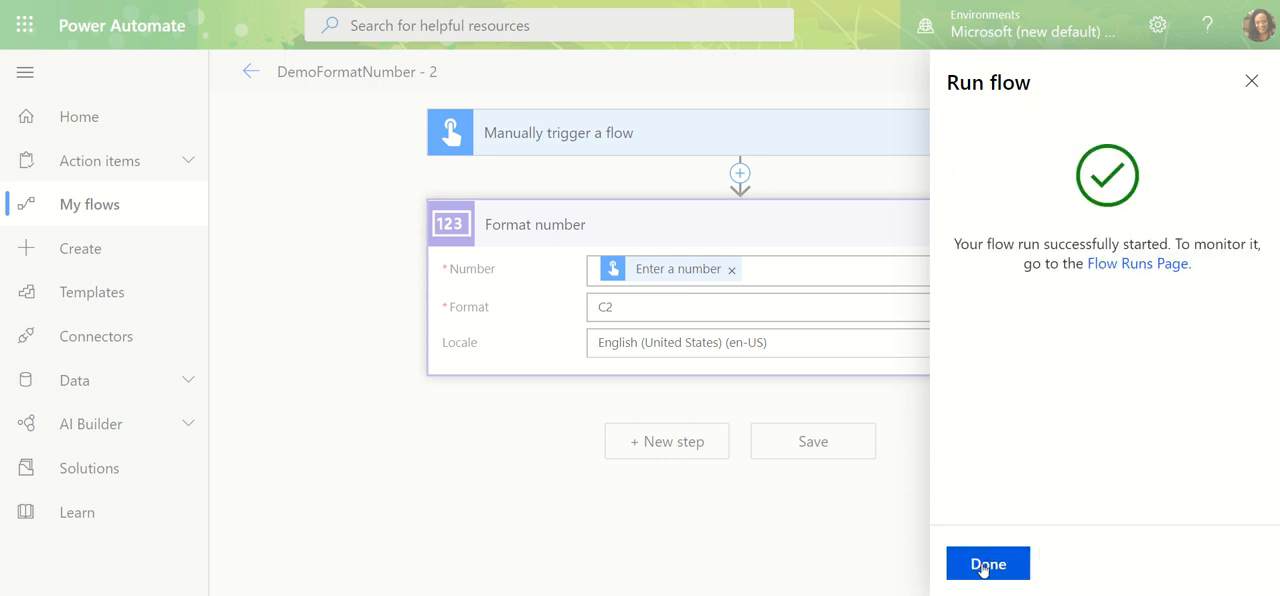
pyautogui.click(986, 564)
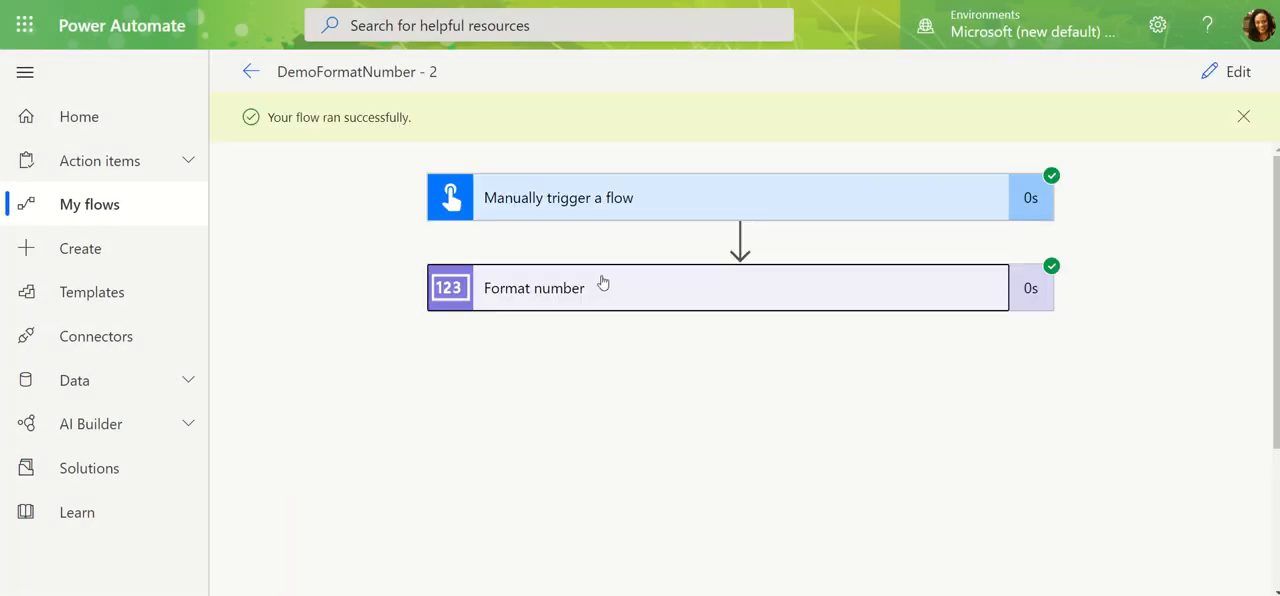
# Compare the formatted number with the C2 format string in the Format number action's run details.
pyautogui.click(603, 283)
pyautogui.scroll(-3, 677, 530)
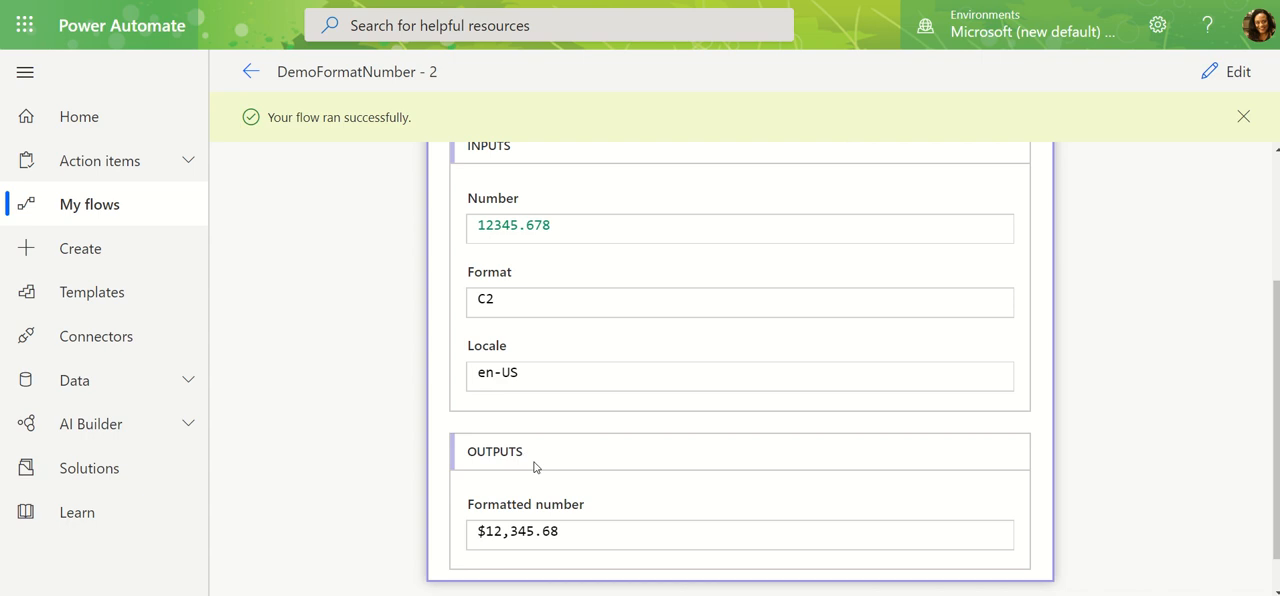
pyautogui.moveTo(562, 531); pyautogui.dragTo(425, 531)
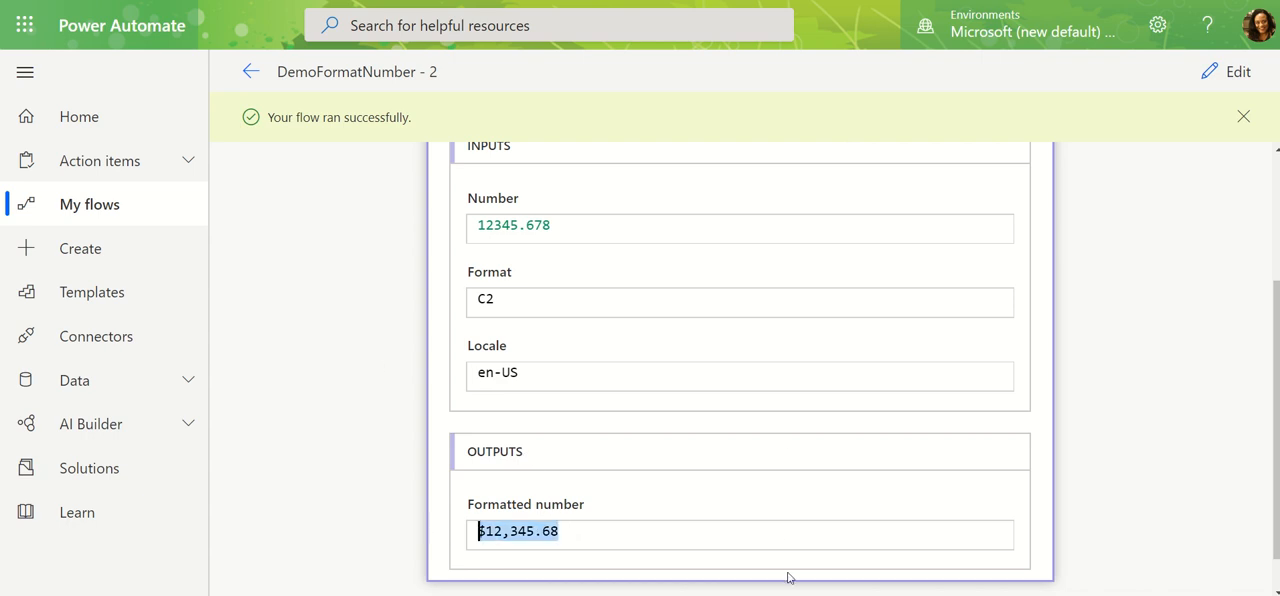
pyautogui.scroll(2, 801, 535)
pyautogui.moveTo(503, 438); pyautogui.dragTo(441, 431)
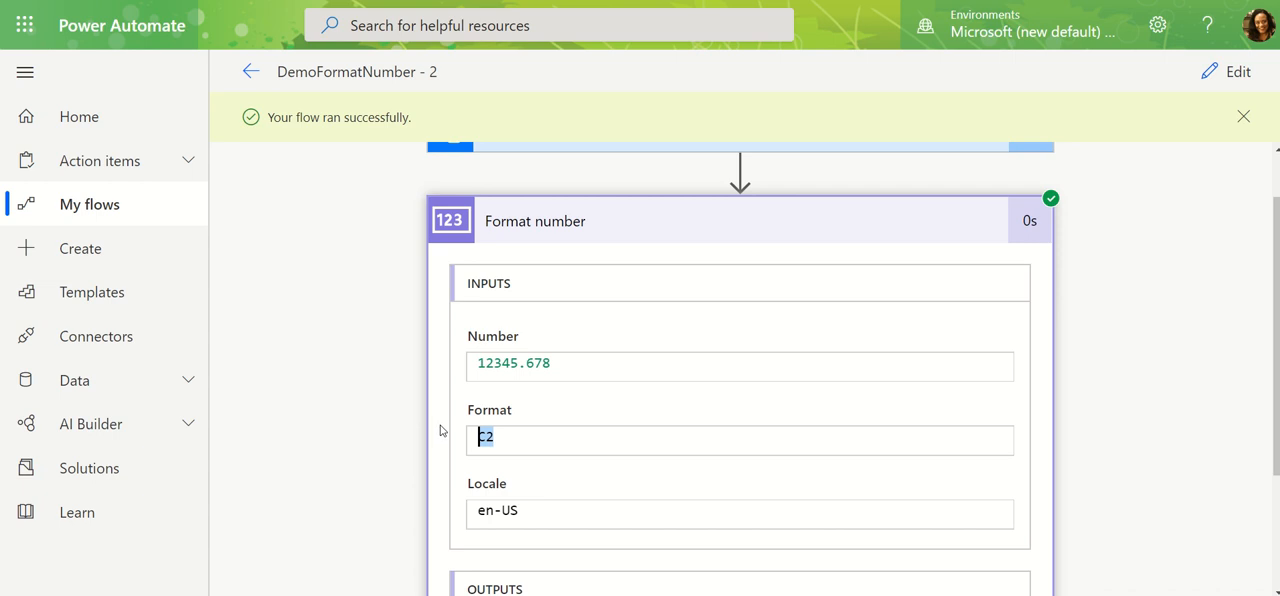
# Reopen the flow for editing and replace the Format number action's custom Format with the preset $1,234.00.
pyautogui.click(1226, 71)
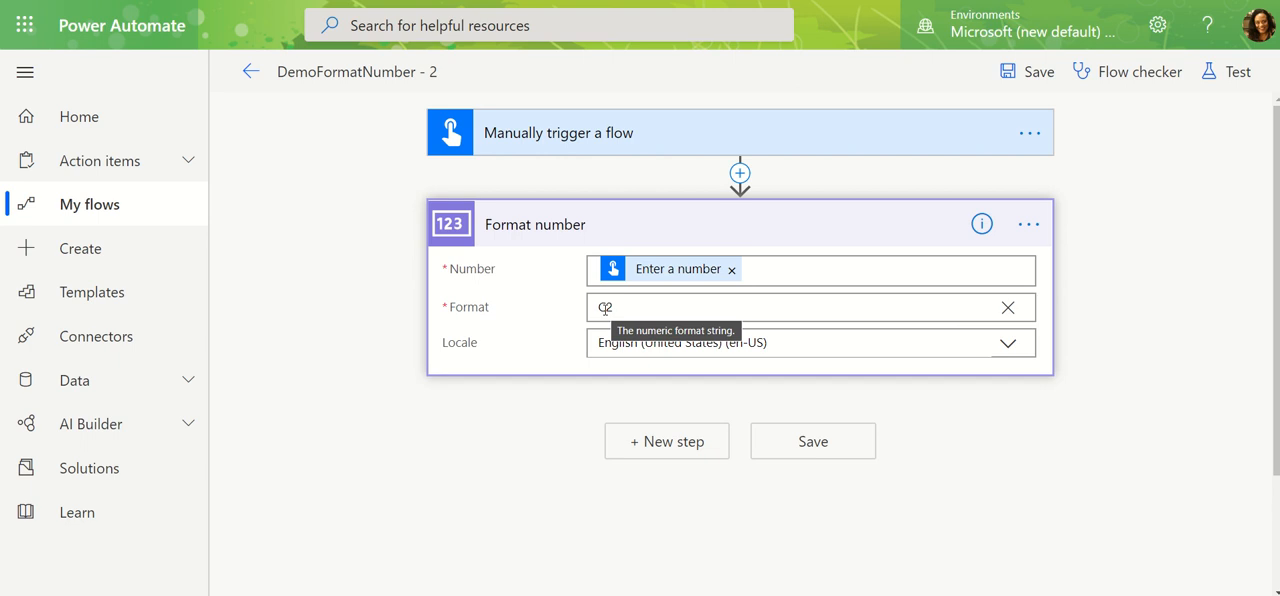
pyautogui.click(1010, 308)
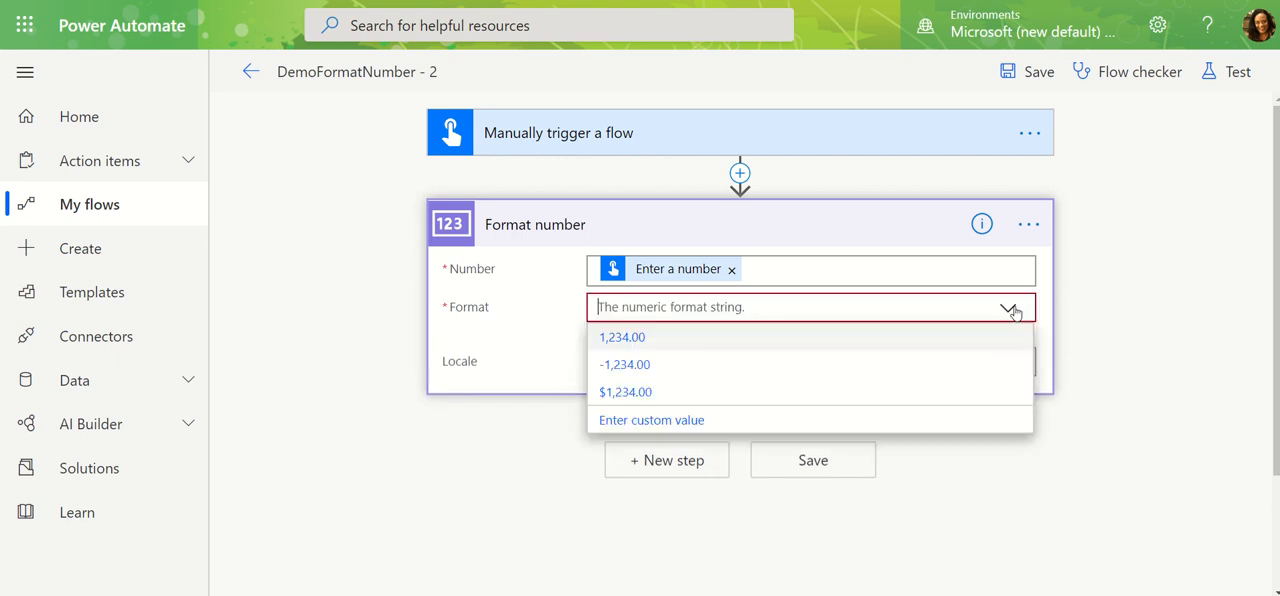
pyautogui.click(652, 392)
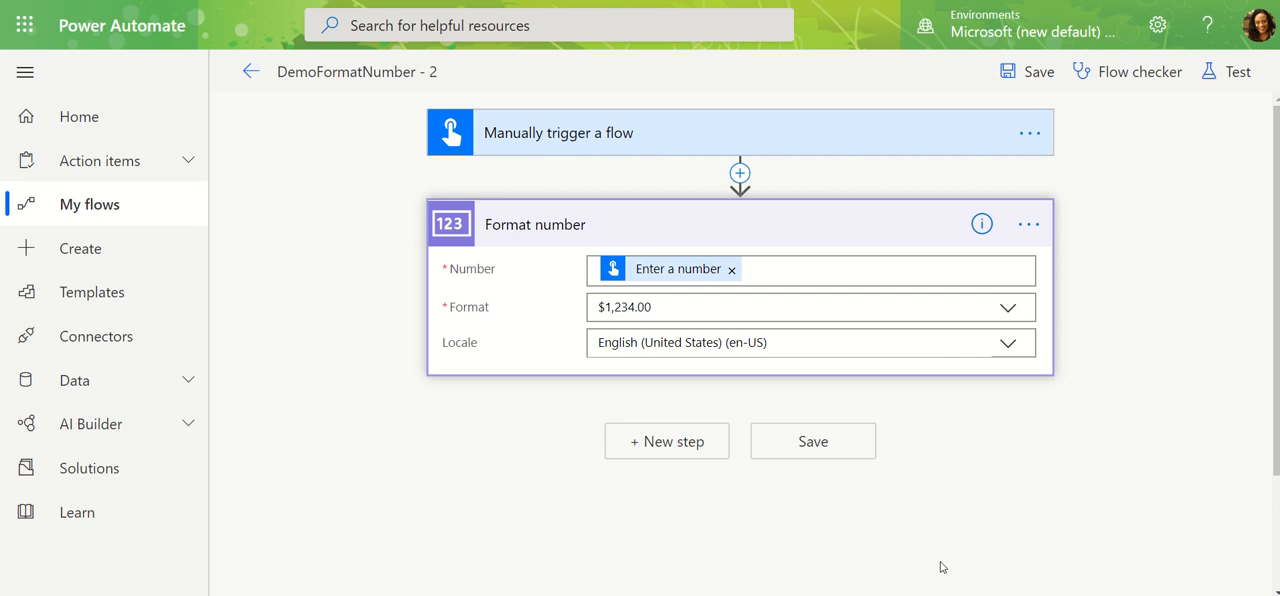